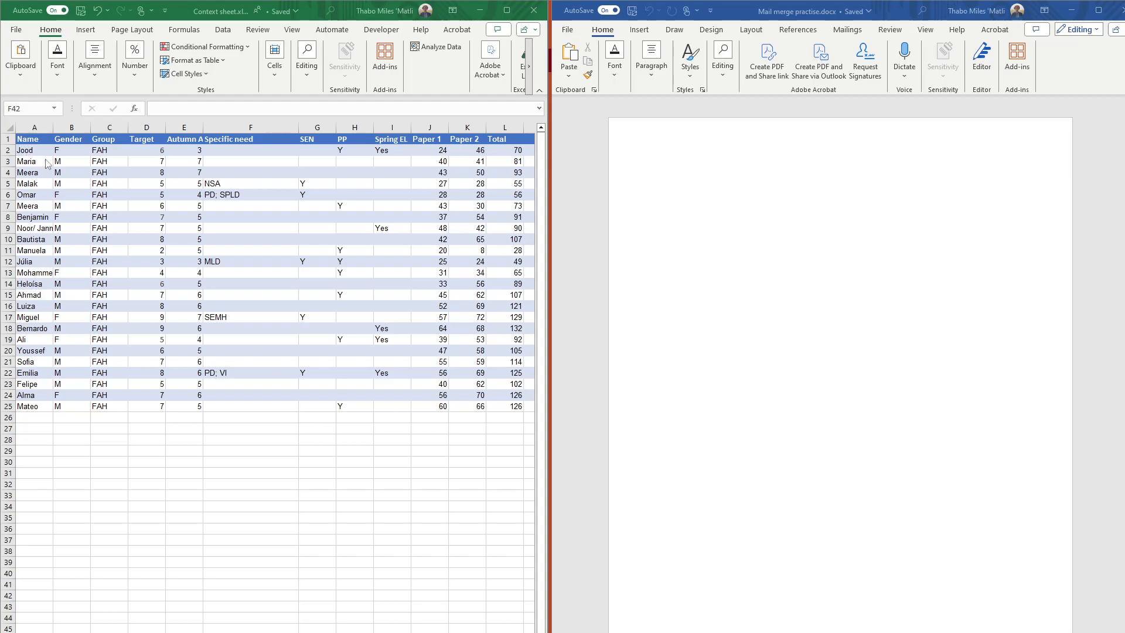
pyautogui.click(710, 170)
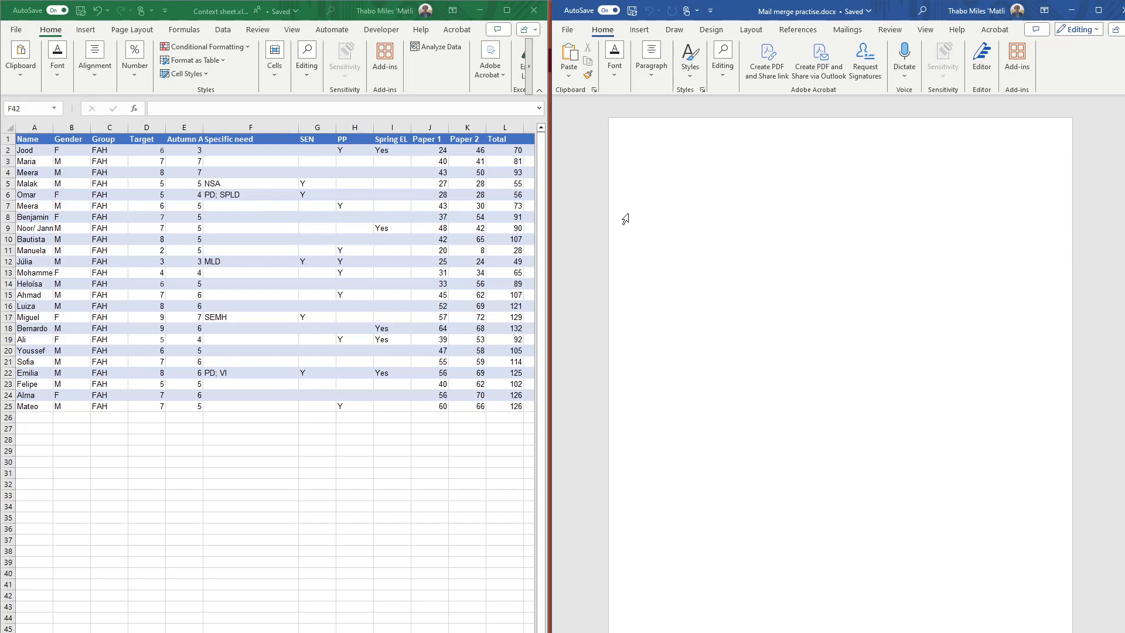
pyautogui.click(429, 141)
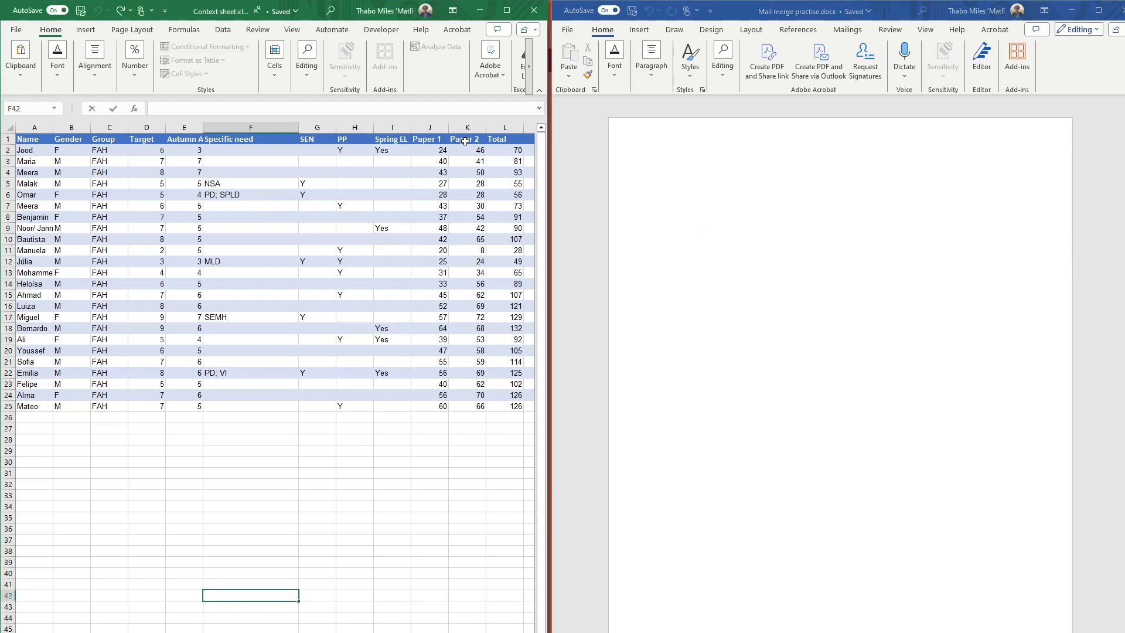
pyautogui.click(466, 140)
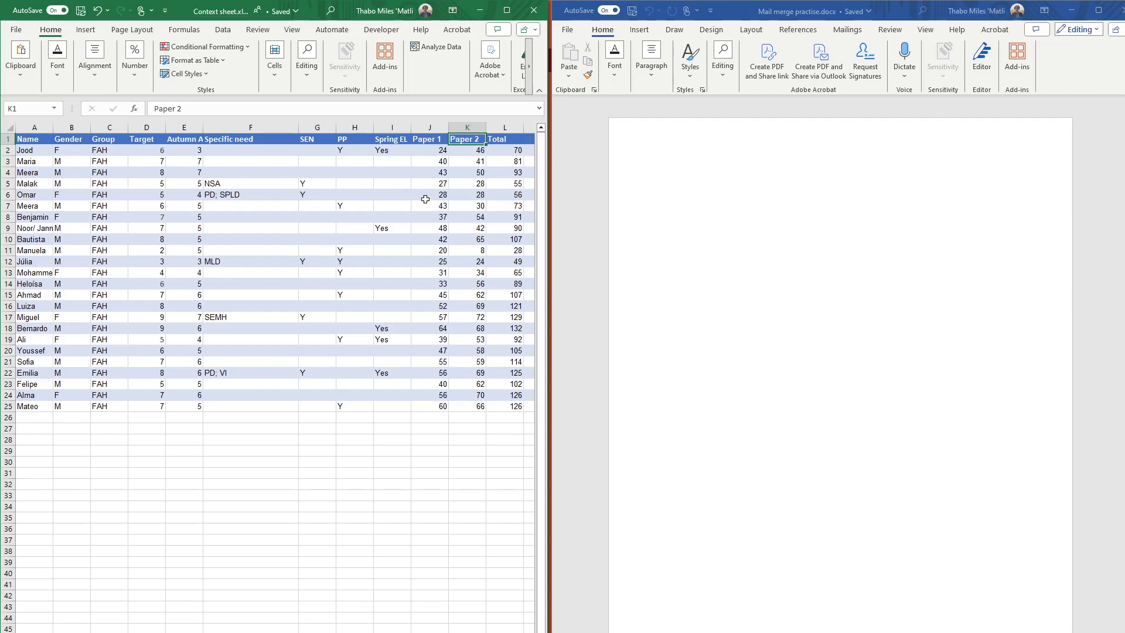
pyautogui.click(394, 139)
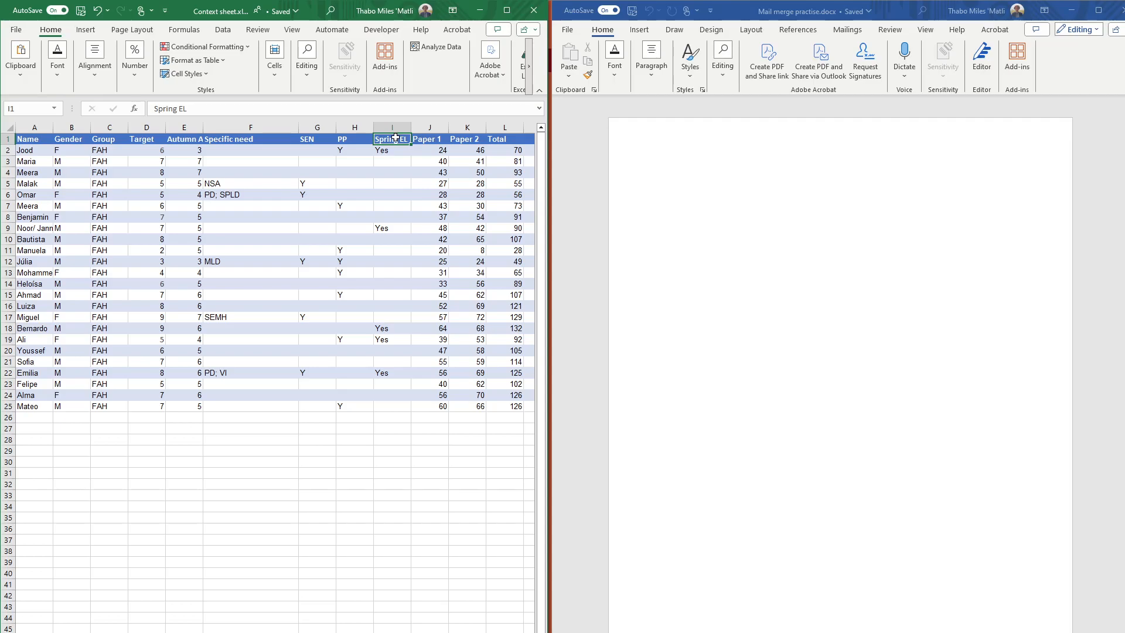
# Start the letter in the blank Word document with the greeting word "Dear"
pyautogui.click(756, 196)
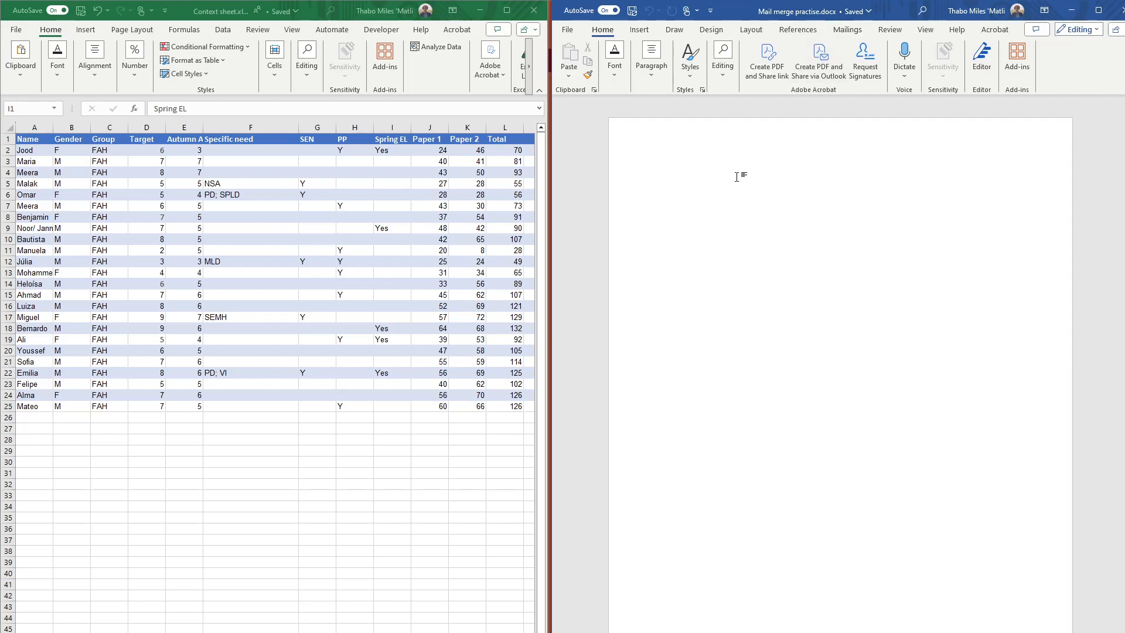
pyautogui.write('Al')
pyautogui.press('BackSpace')
pyautogui.press('BackSpace')
pyautogui.write('Dear')
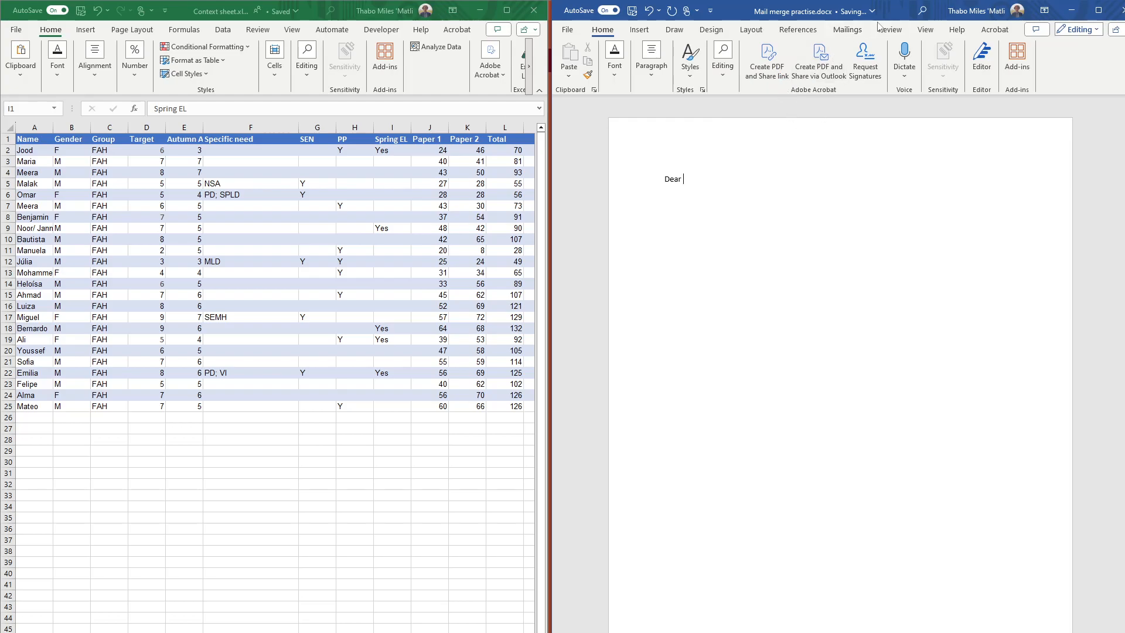
# Choose to use an existing recipient list and search the CS course files 23-24 folder for "context sheet"
pyautogui.click(845, 30)
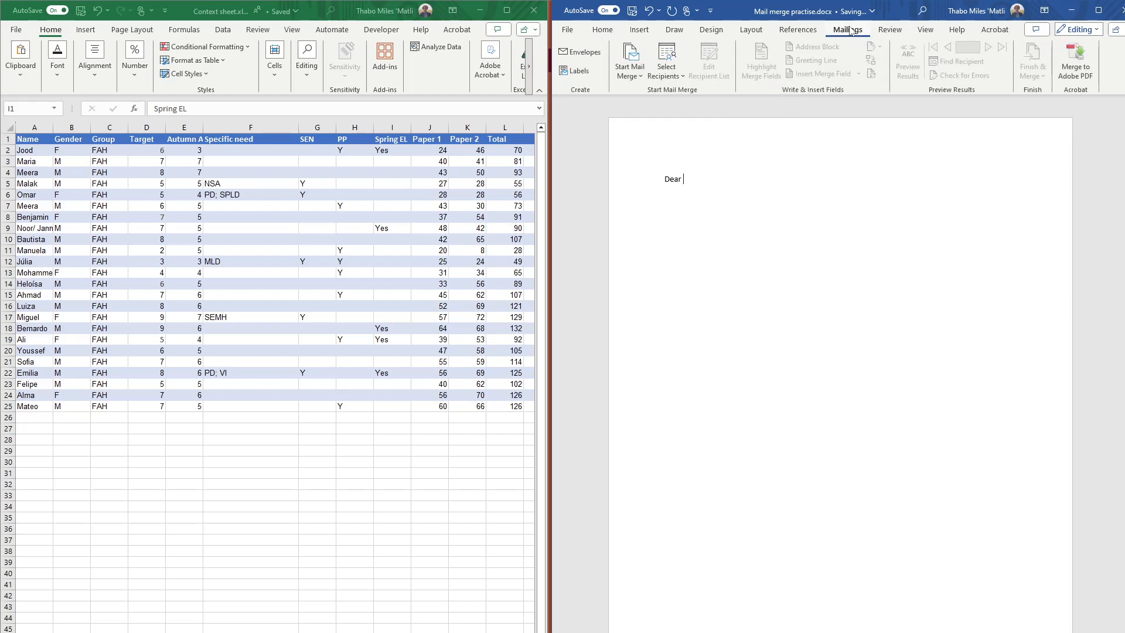
pyautogui.click(680, 77)
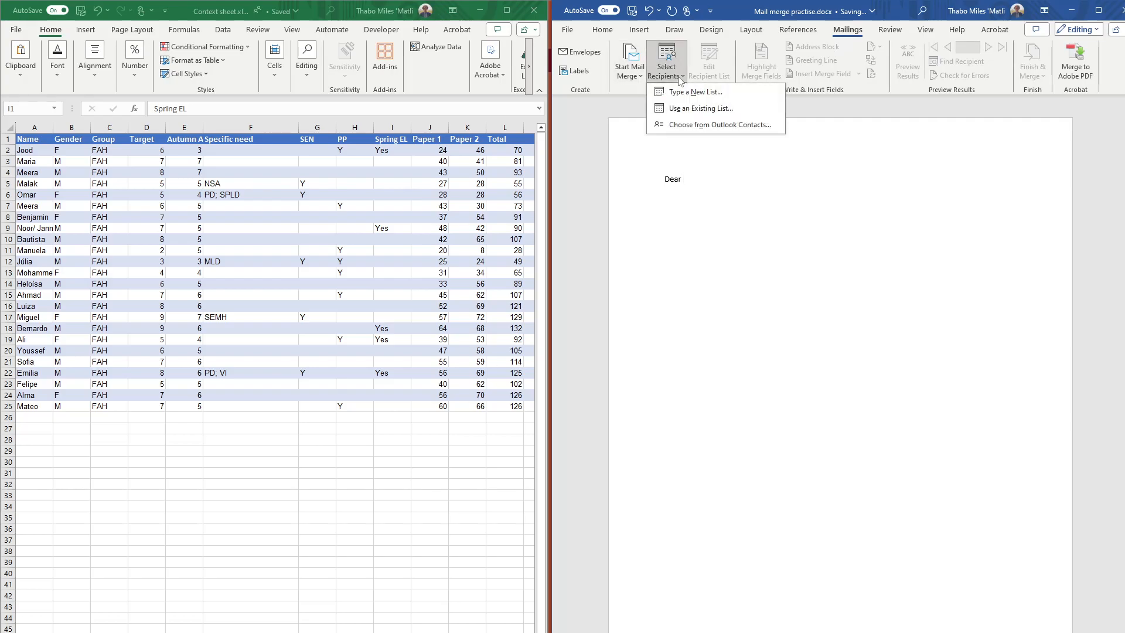
pyautogui.click(696, 111)
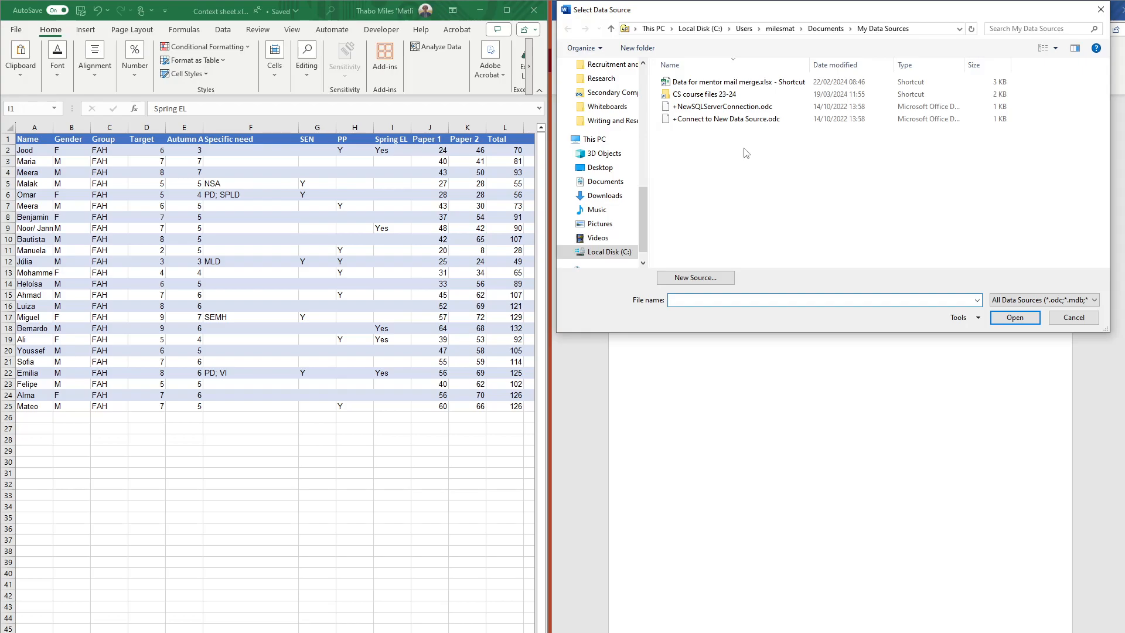
pyautogui.doubleClick(729, 96)
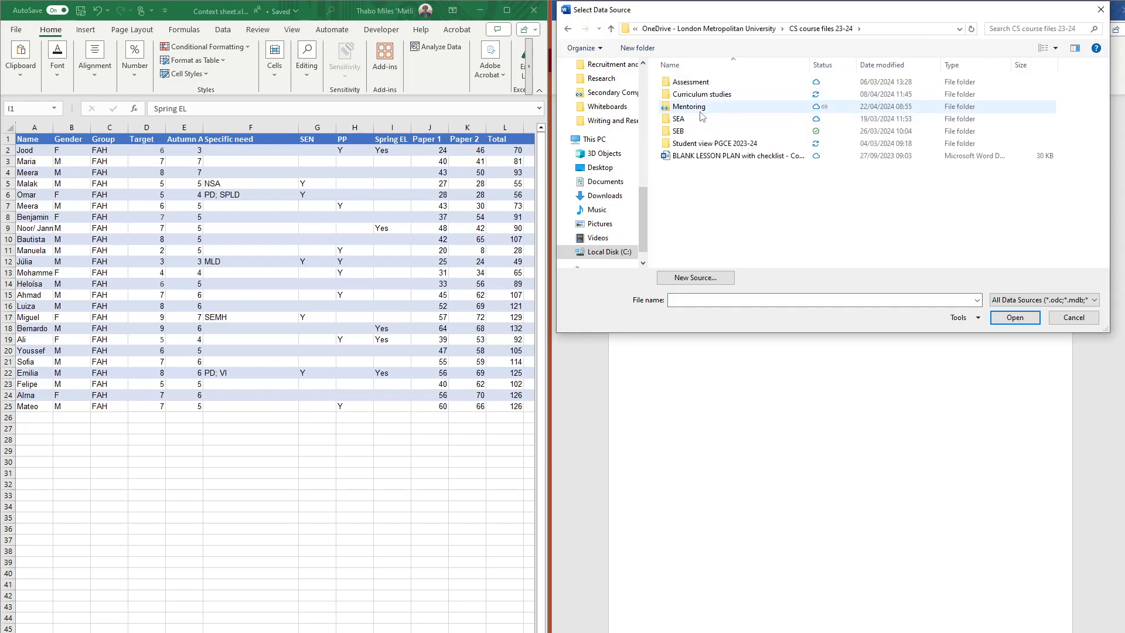
pyautogui.click(1030, 25)
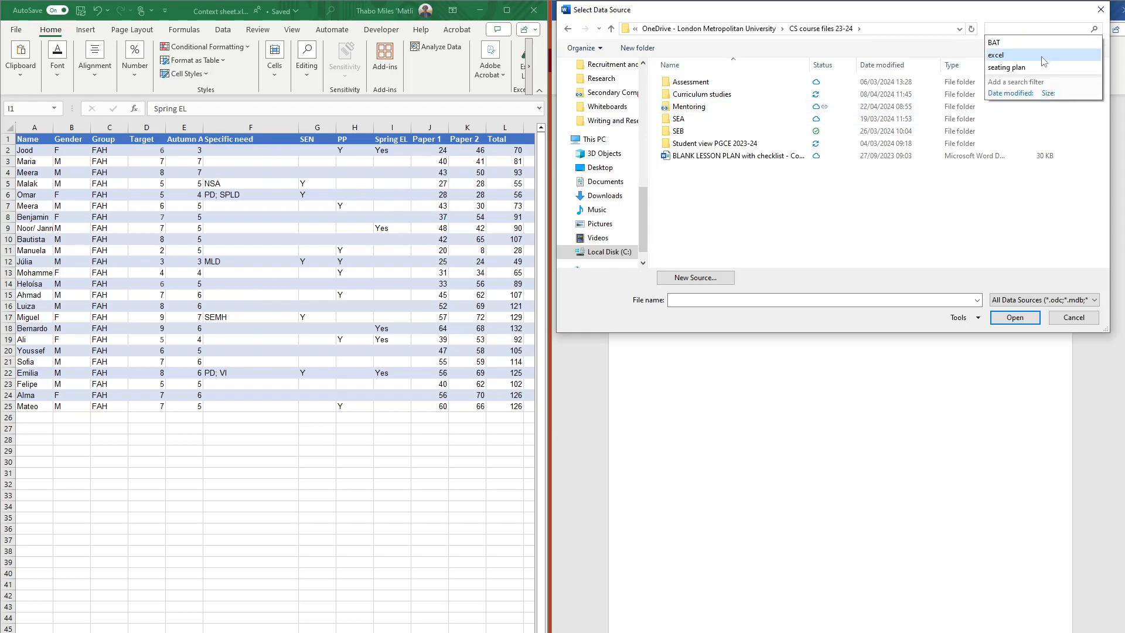
pyautogui.write('contex')
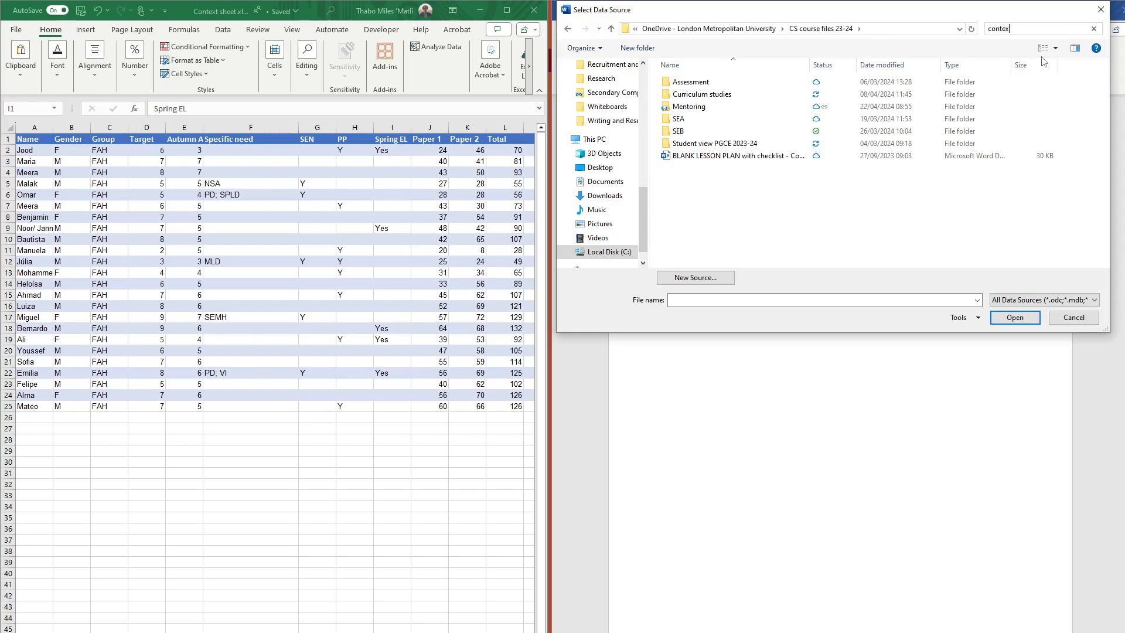
pyautogui.write('t sheet')
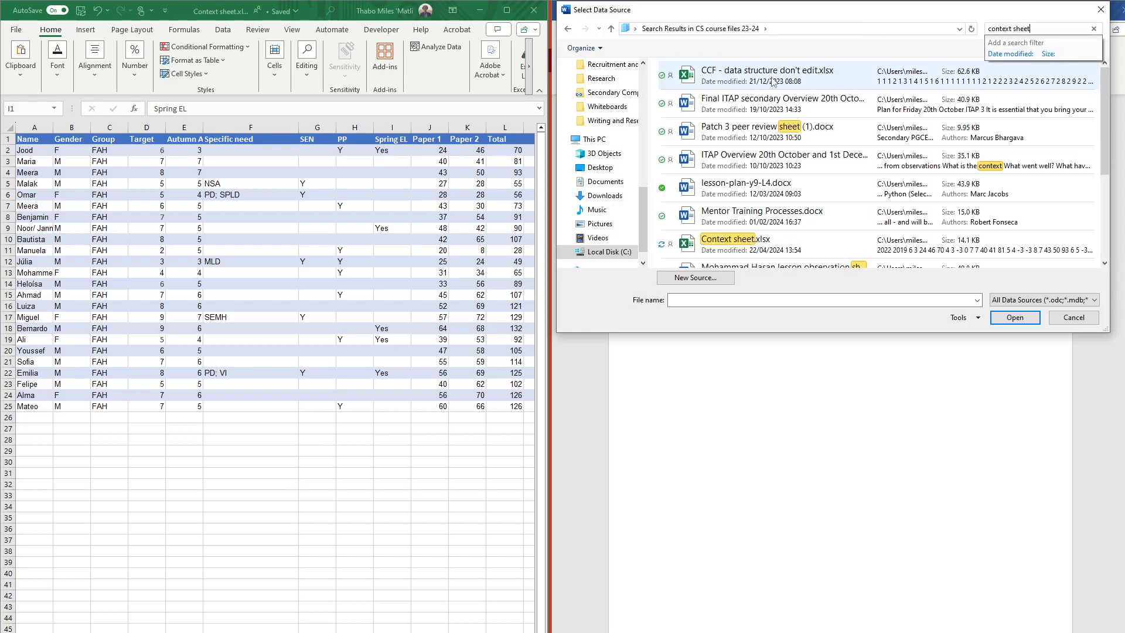
# Connect Context sheet.xlsx as the recipient list, using its 'Full data$' table with the first row as column headers
pyautogui.click(737, 243)
pyautogui.click(1015, 319)
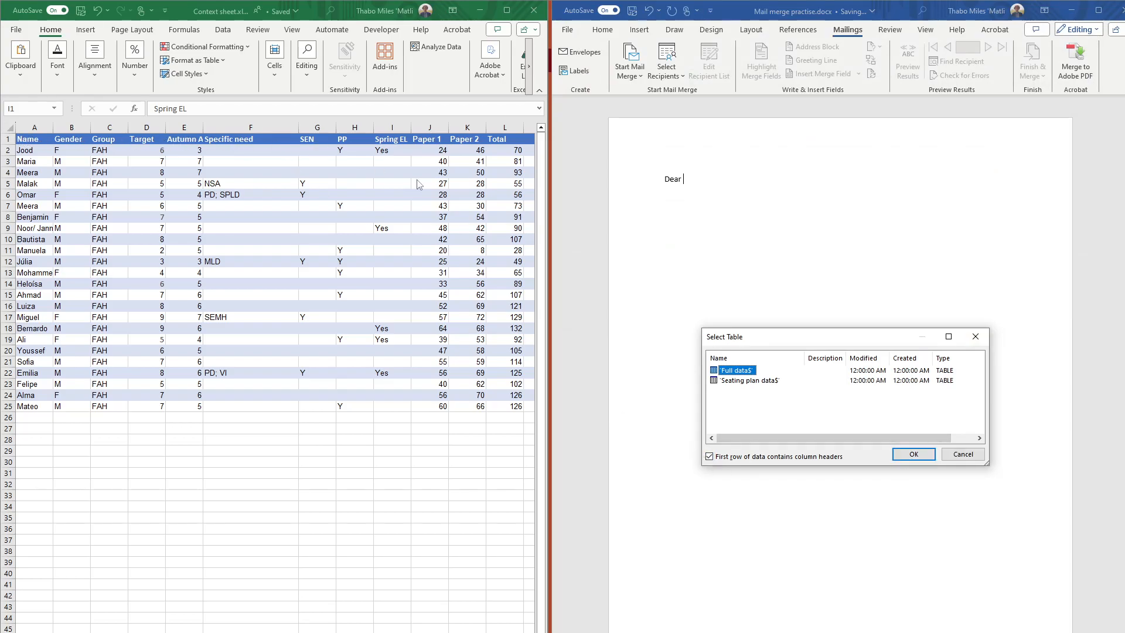
pyautogui.click(914, 454)
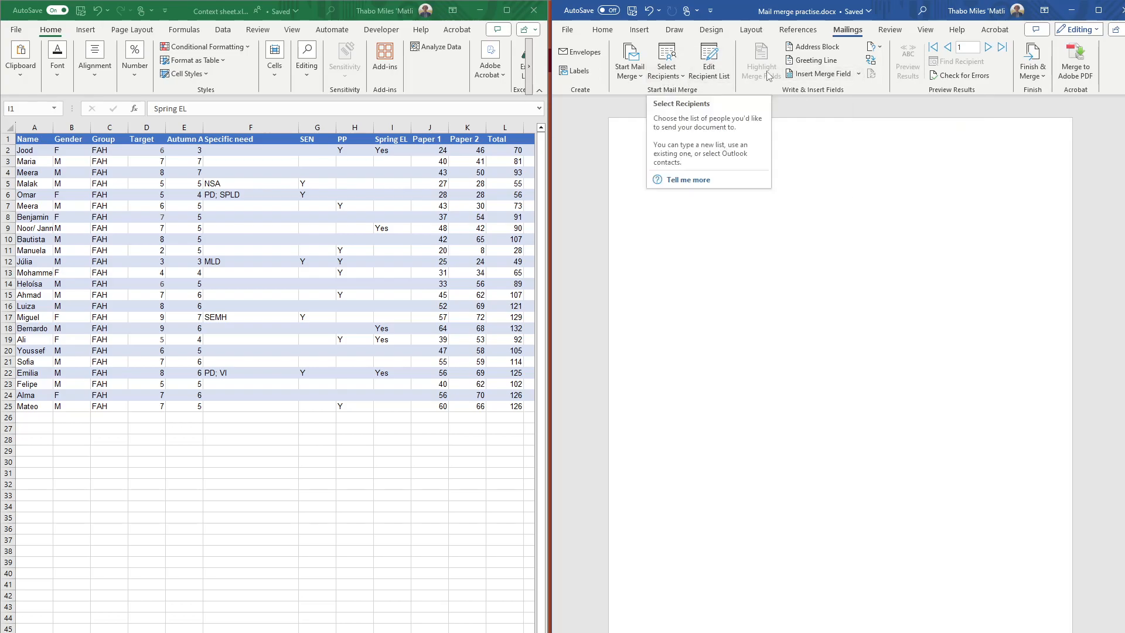
# Insert the Name merge field after "Dear" and follow it with a comma
pyautogui.click(859, 75)
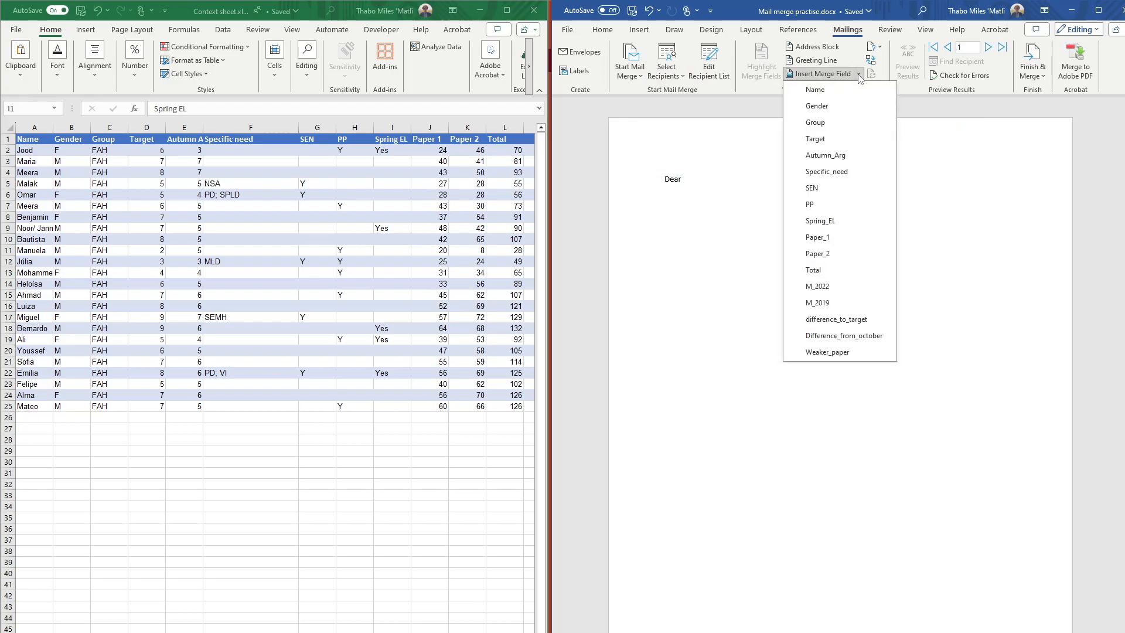
pyautogui.click(852, 85)
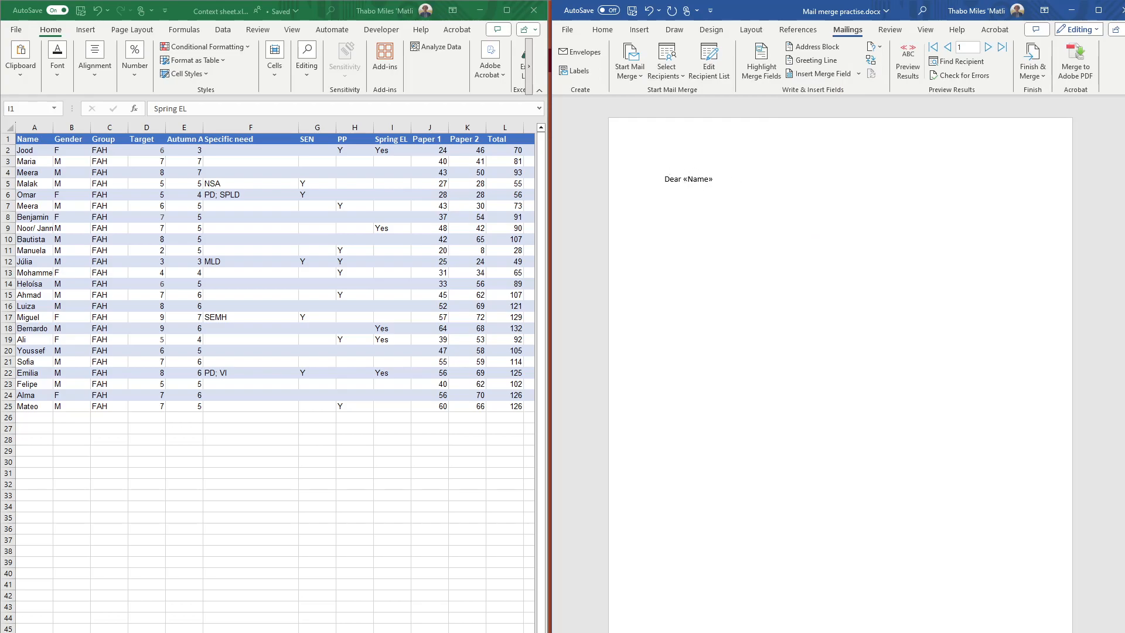
# Preview the merged greeting for several recipients, return to the first record and switch the preview off
pyautogui.click(909, 77)
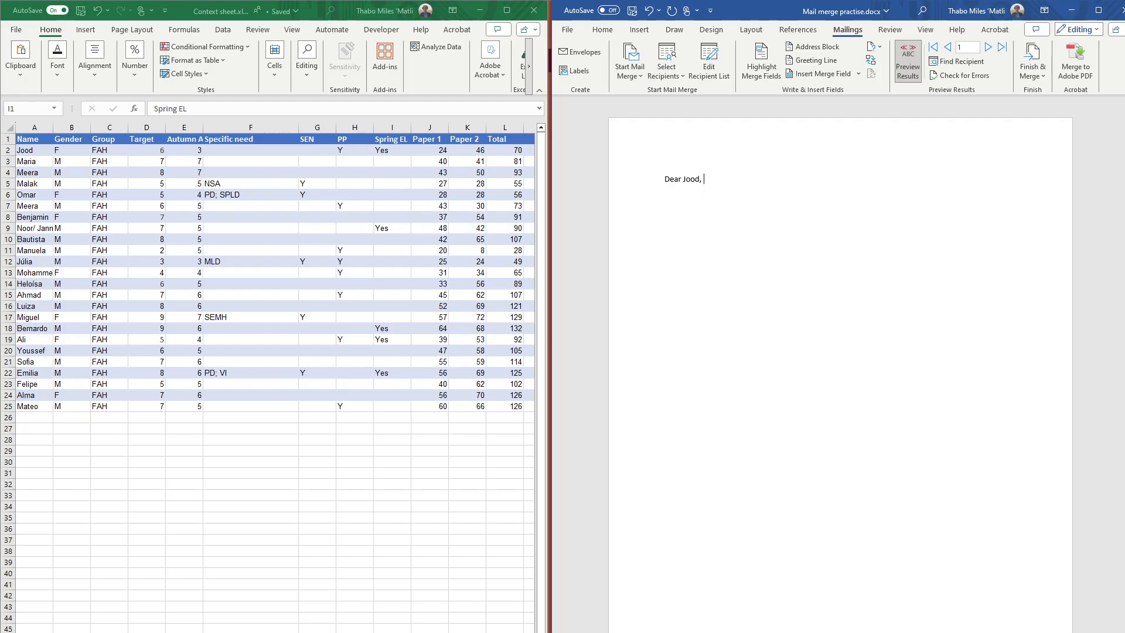
pyautogui.click(37, 158)
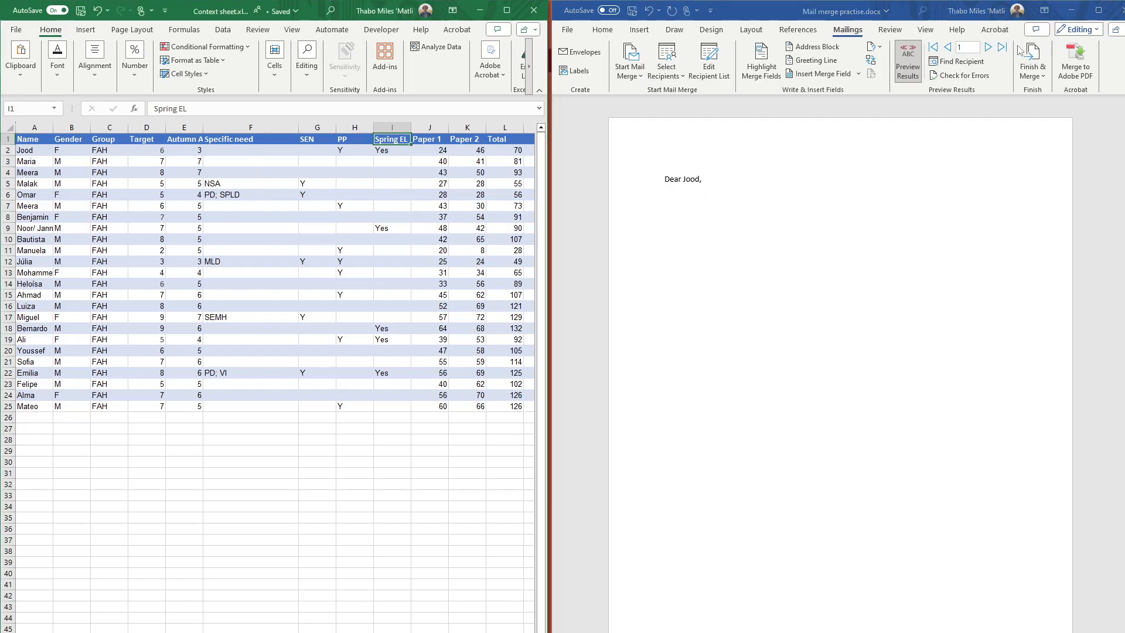
pyautogui.click(989, 47)
pyautogui.click(989, 47)
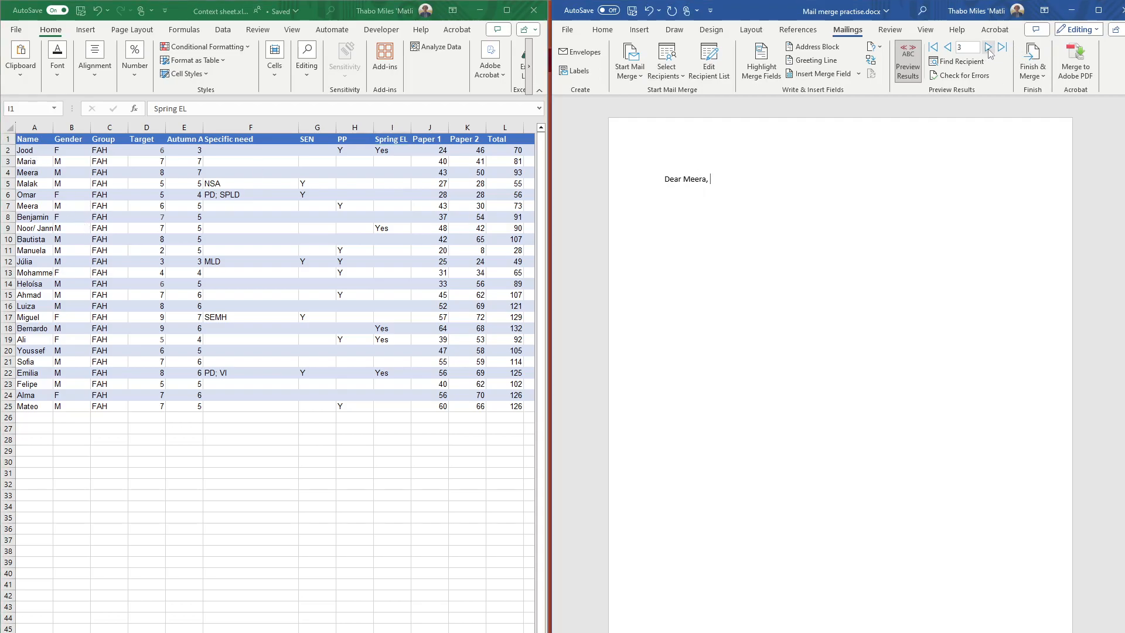
pyautogui.click(988, 48)
pyautogui.click(988, 47)
pyautogui.click(988, 48)
pyautogui.click(989, 48)
pyautogui.click(988, 48)
pyautogui.click(988, 48)
pyautogui.click(948, 47)
pyautogui.click(947, 47)
pyautogui.click(947, 48)
pyautogui.click(947, 47)
pyautogui.click(947, 48)
pyautogui.click(947, 48)
pyautogui.click(947, 47)
pyautogui.click(948, 47)
pyautogui.click(901, 60)
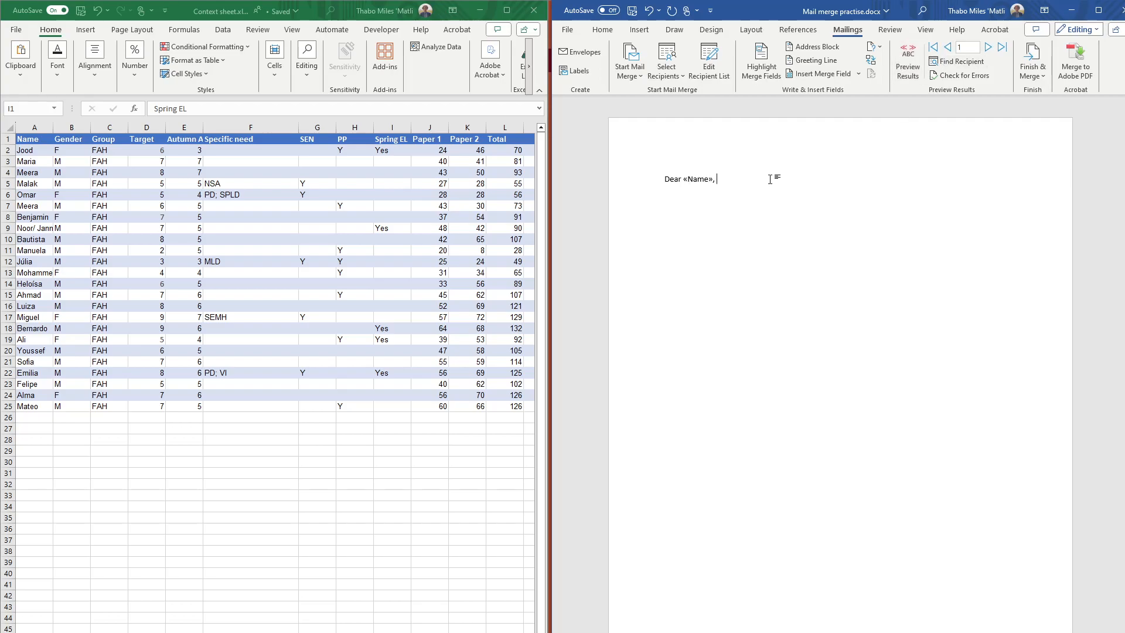
# Add the line "Well done for your hard work on your recent assessment!" below the greeting
pyautogui.press('Return')
pyautogui.write('Well done for')
pyautogui.write('your hard work o')
pyautogui.press('BackSpace')
pyautogui.write('n your recent asse')
pyautogui.write('s')
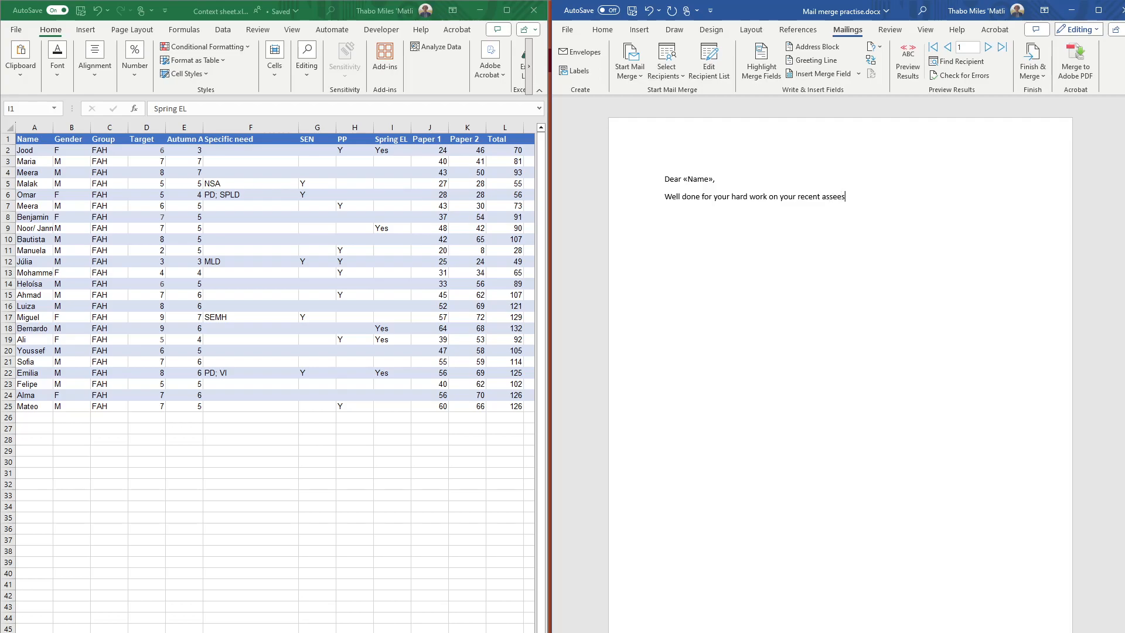
pyautogui.write('sment')
# Add the line "Find attached your total grades for each paper:" and start a new paragraph below it
pyautogui.write('Fin')
pyautogui.write('d attached y')
pyautogui.write('our ')
pyautogui.write('gra')
pyautogui.press('BackSpace')
pyautogui.press('BackSpace')
pyautogui.press('BackSpace')
pyautogui.write('total grades f')
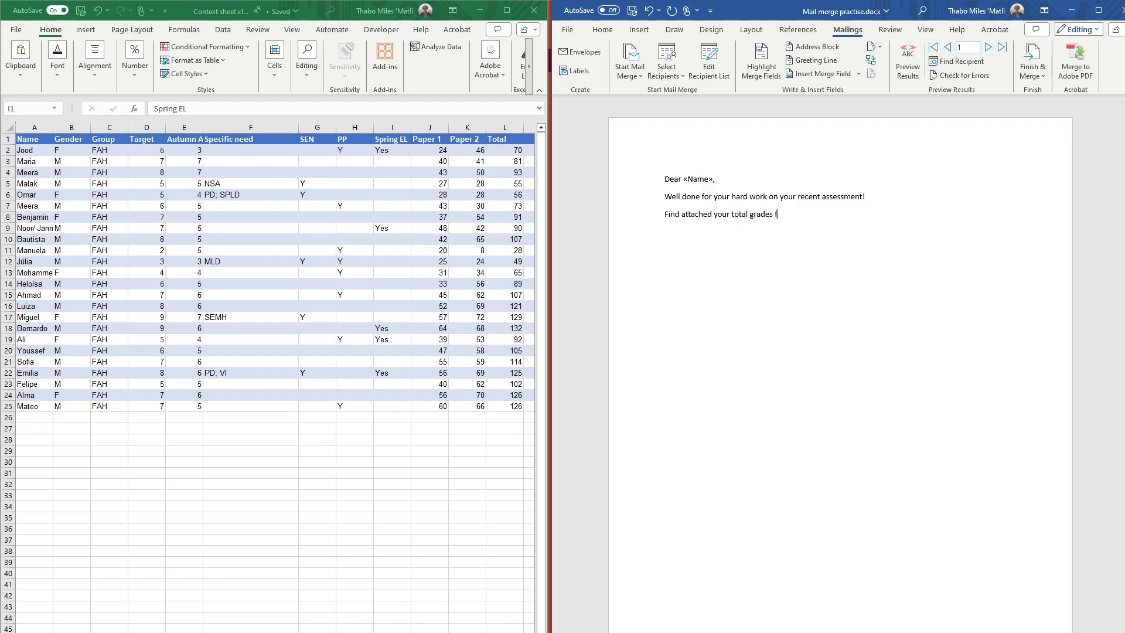
pyautogui.write('or each paper:')
pyautogui.press('Return')
# Insert a 3x2 table below the text and fill its header row with Paper 1, Paper 2 and Total
pyautogui.click(639, 29)
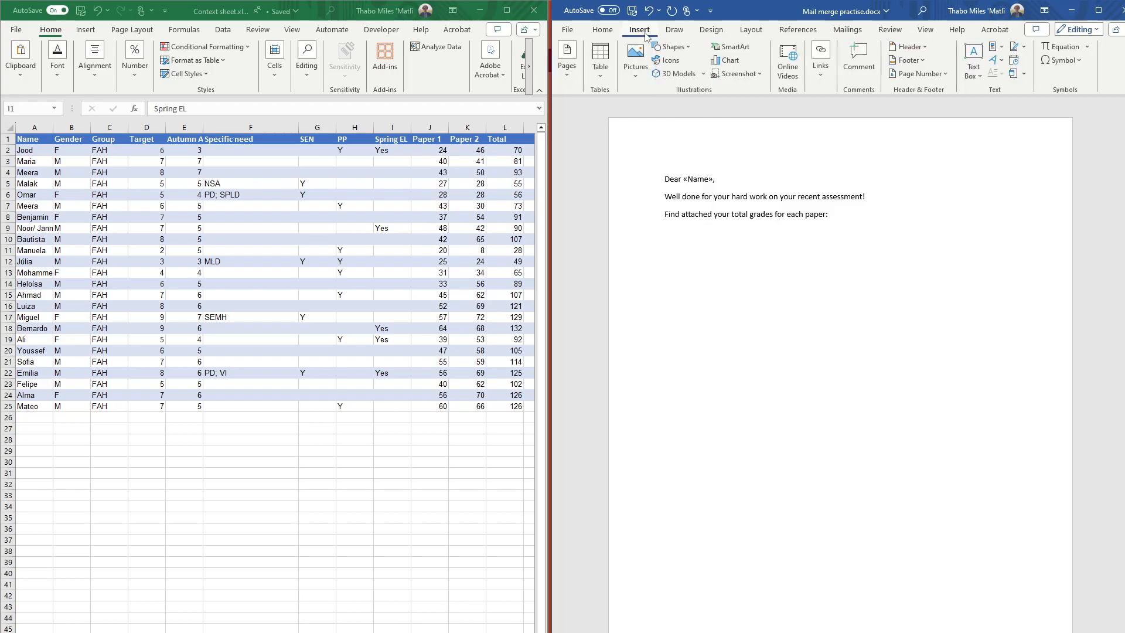
pyautogui.click(598, 75)
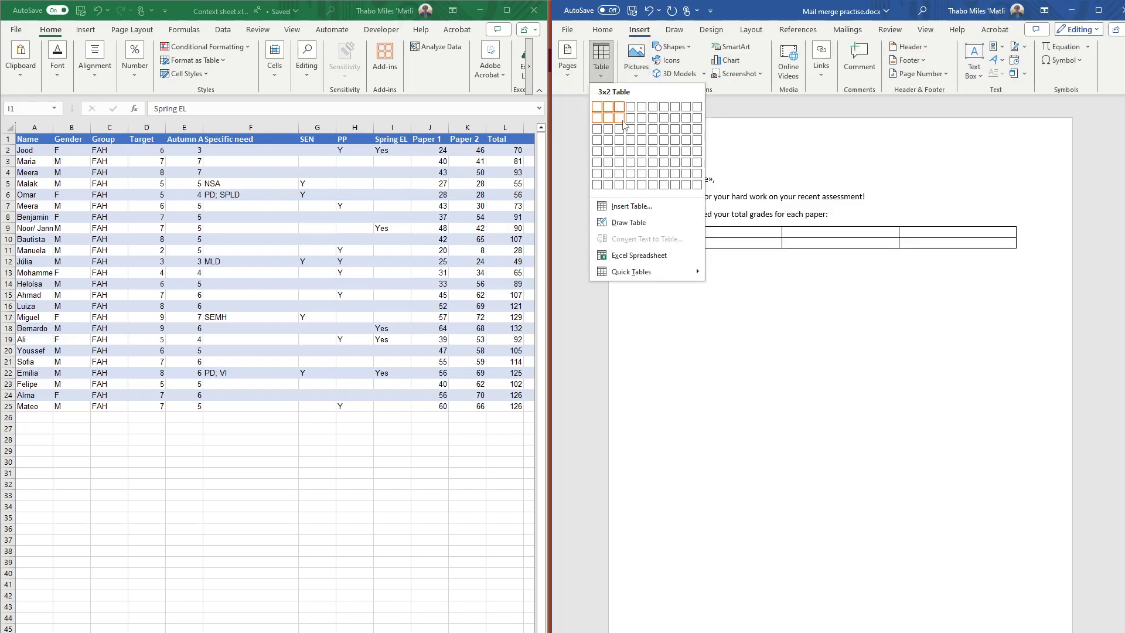
pyautogui.click(623, 125)
pyautogui.write('Paper 1')
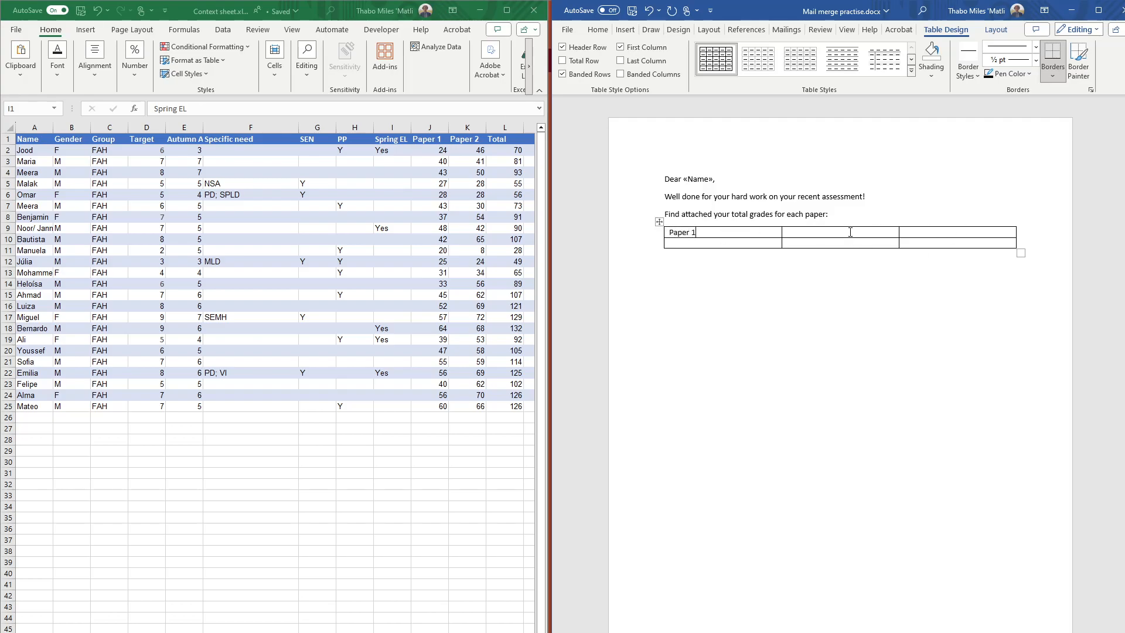
pyautogui.write('Paper 2')
pyautogui.click(943, 234)
pyautogui.write('Total')
# Insert the Paper_1, Paper_2 and Total merge fields under their matching headings in the table's second row
pyautogui.click(784, 30)
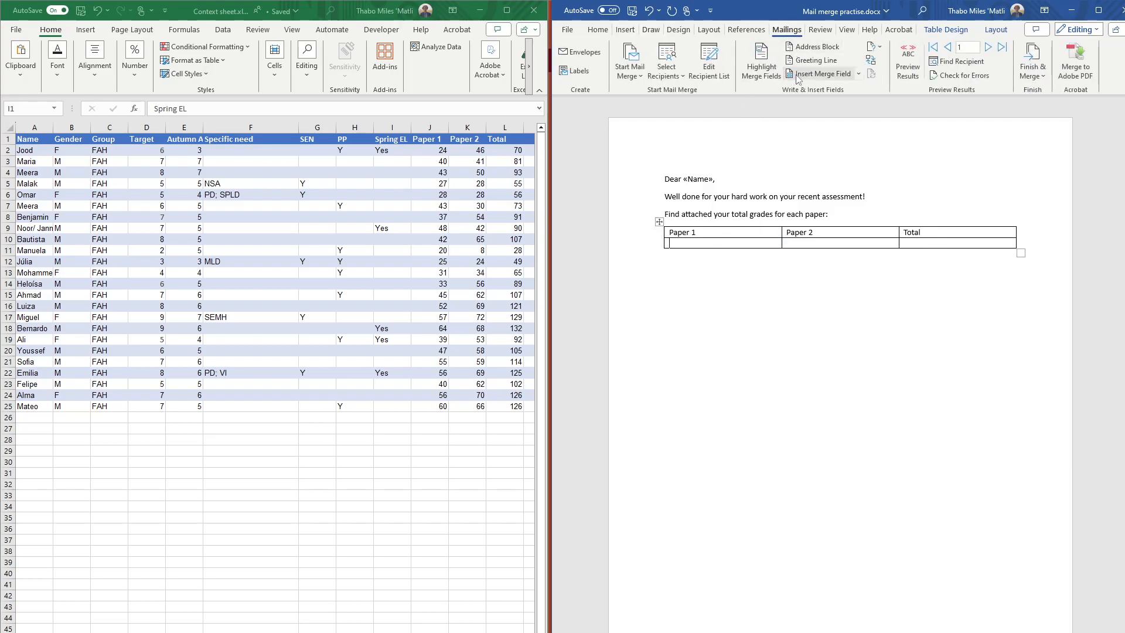
pyautogui.click(858, 74)
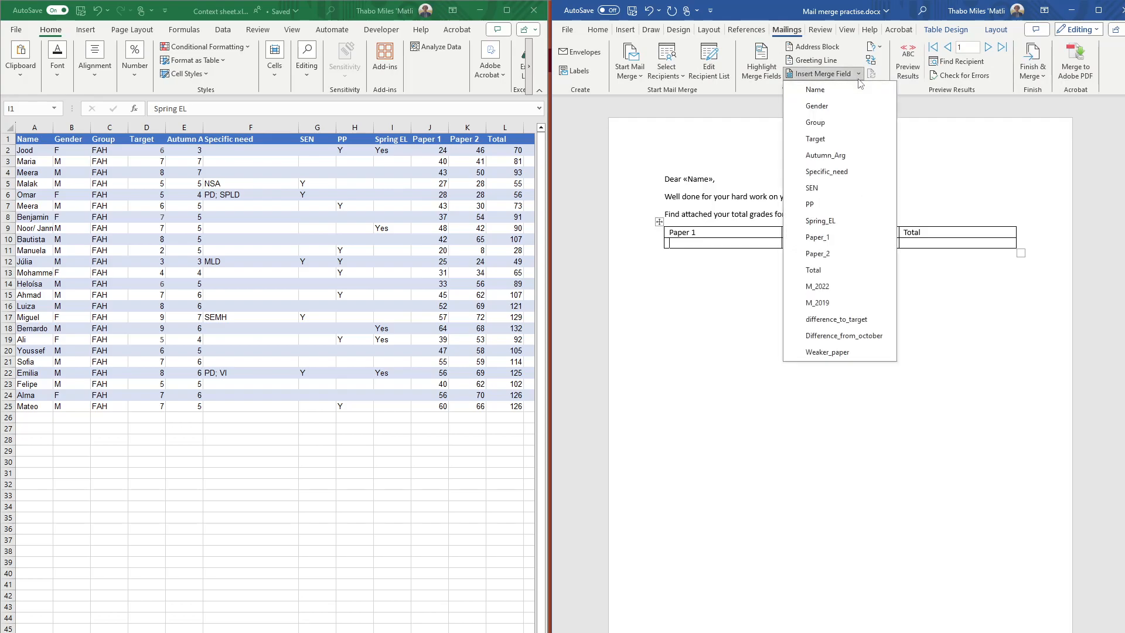
pyautogui.click(829, 236)
pyautogui.click(829, 241)
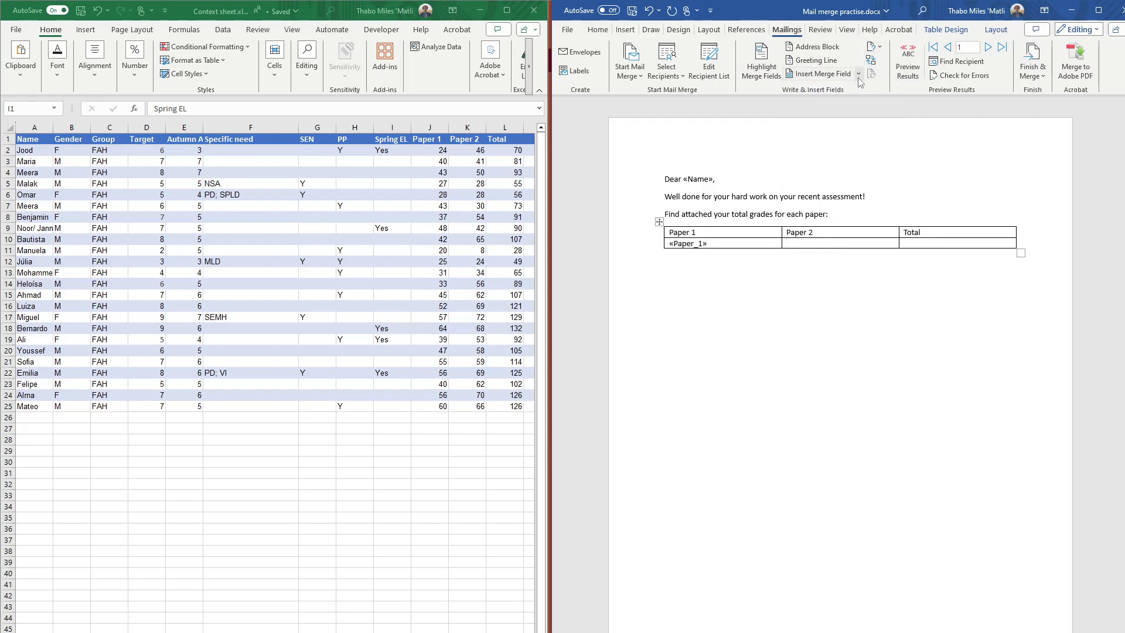
pyautogui.click(857, 75)
pyautogui.click(854, 266)
pyautogui.click(859, 75)
pyautogui.click(867, 270)
pyautogui.click(1016, 268)
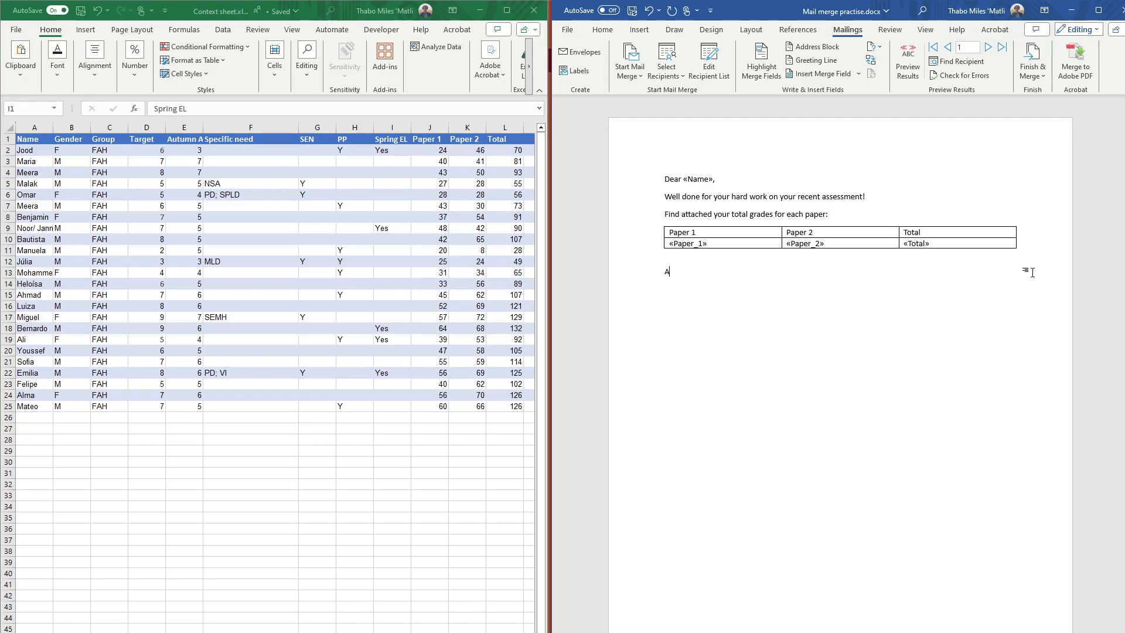
pyautogui.write('To As')
pyautogui.press('BackSpace')
pyautogui.press('BackSpace')
# Replace the Spring EL entry in cell I2 of the Excel sheet with "You will be invited to extended learning this half term"
pyautogui.click(394, 151)
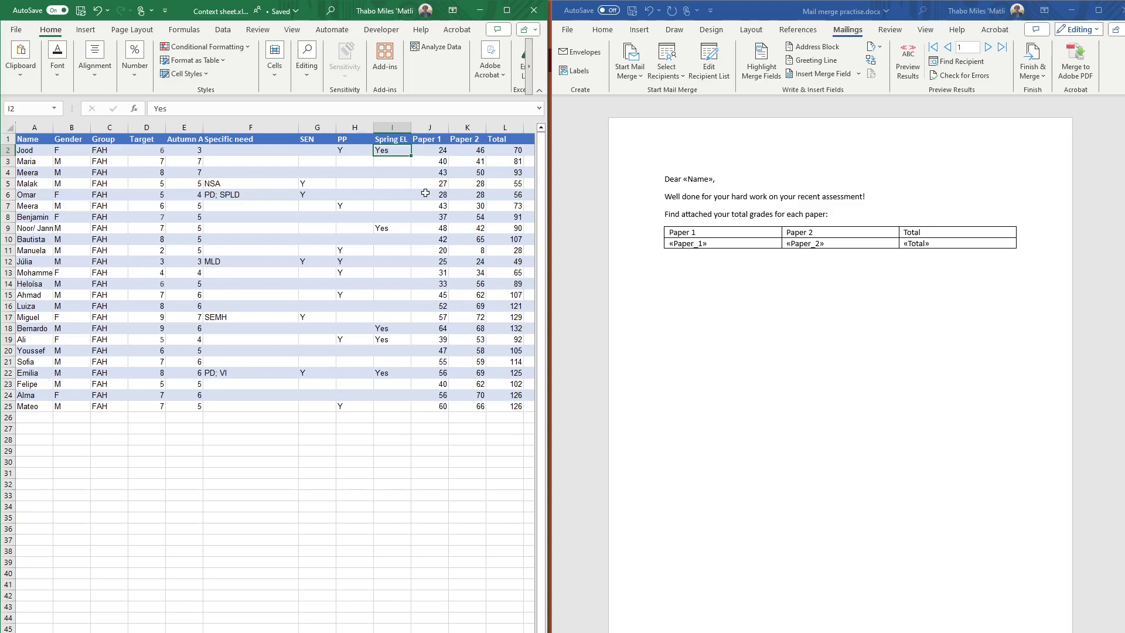
pyautogui.doubleClick(377, 150)
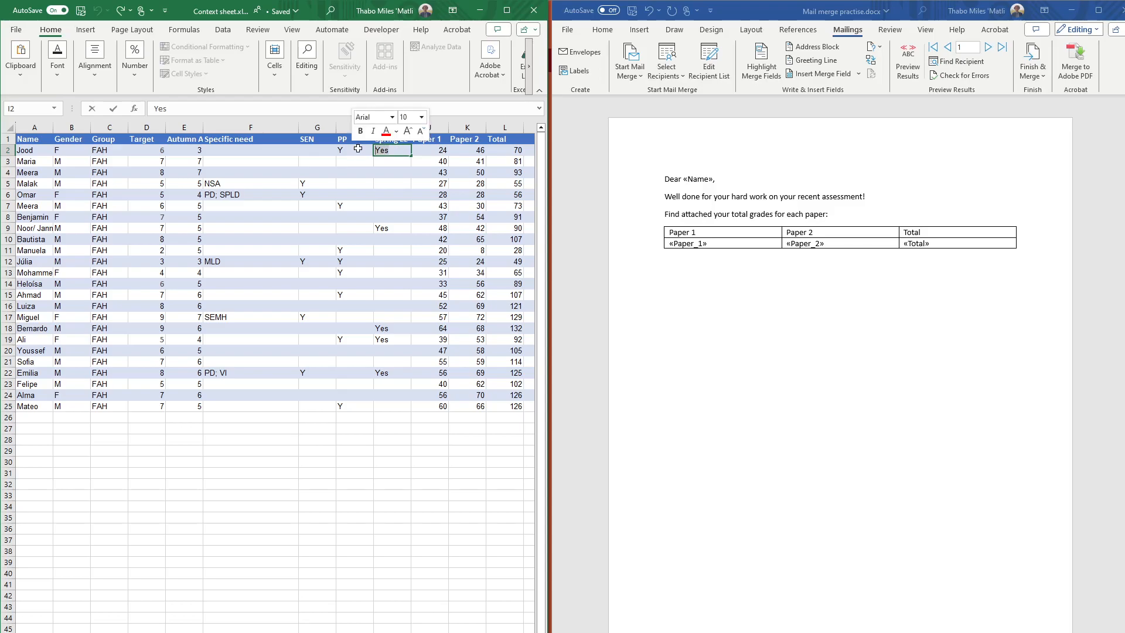
pyautogui.press('BackSpace')
pyautogui.press('BackSpace')
pyautogui.press('BackSpace')
pyautogui.write('You will be invited to')
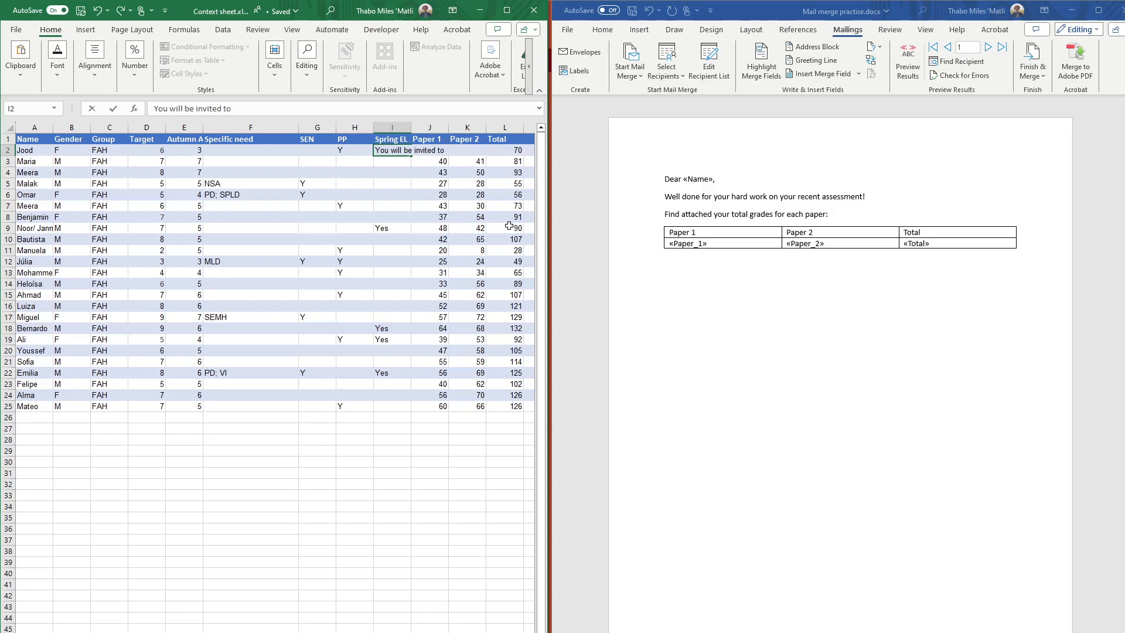
pyautogui.write(' extended learning thi')
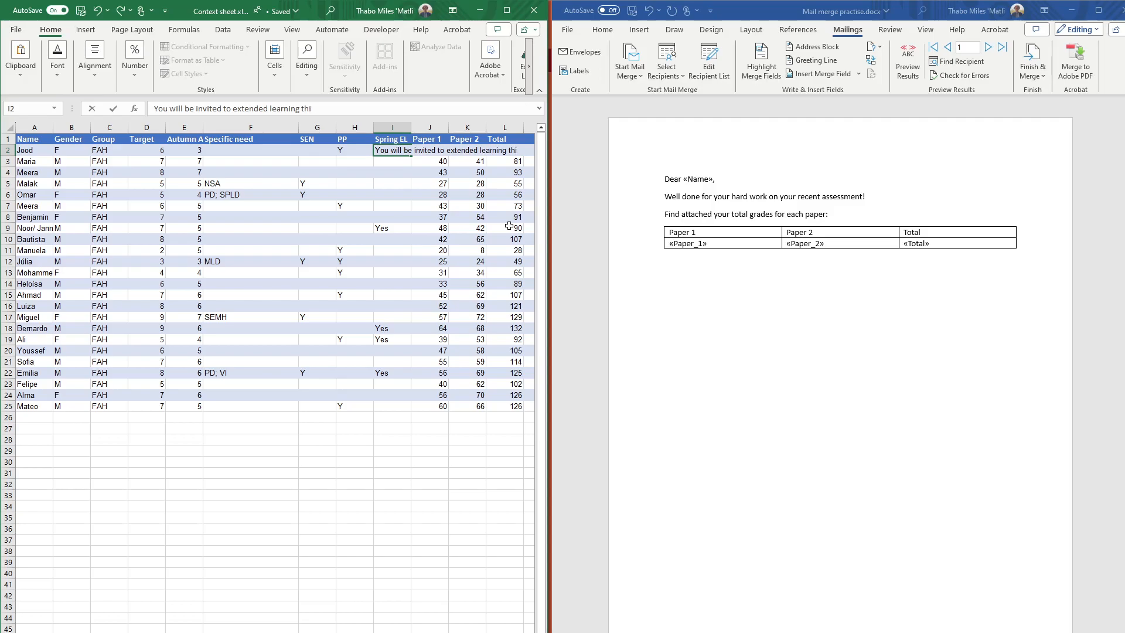
pyautogui.write('s half term')
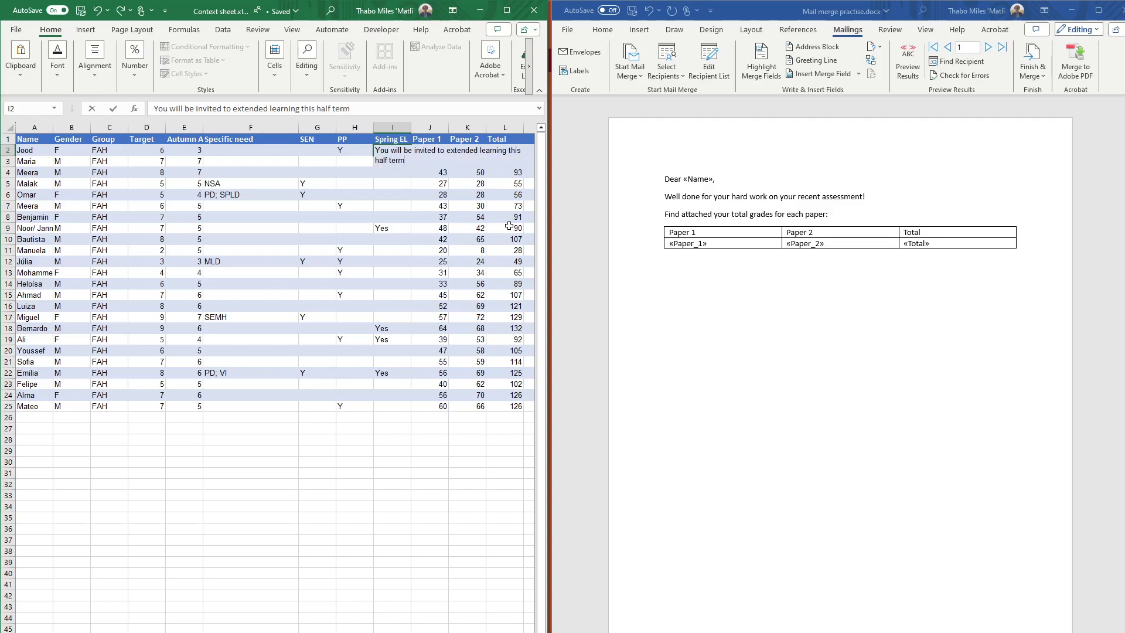
pyautogui.click(359, 218)
# Copy the invitation text from I2 over the other "Yes" entries in I9, I18, I19 and I22
pyautogui.click(401, 153)
pyautogui.hotkey('ctrl', 'c')
pyautogui.click(395, 228)
pyautogui.hotkey('ctrl', 'v')
pyautogui.click(389, 328)
pyautogui.hotkey('ctrl', 'v')
pyautogui.click(395, 341)
pyautogui.hotkey('ctrl', 'v')
pyautogui.click(394, 374)
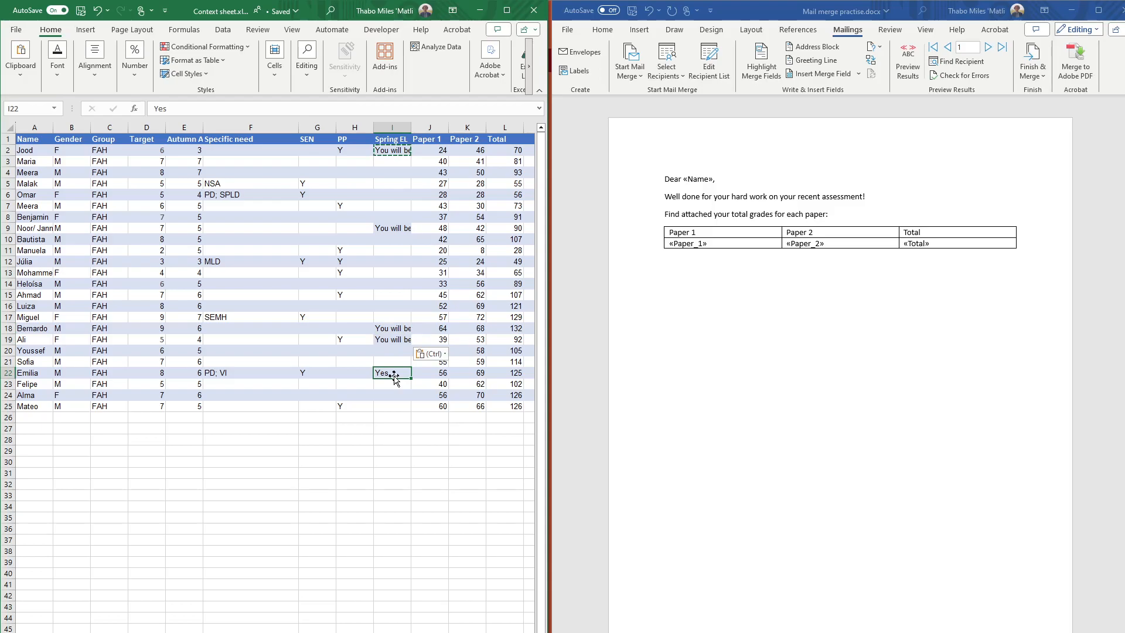
pyautogui.hotkey('ctrl', 'v')
# Switch to the Word letter and add the heading "Extended Learning" below the grades table
pyautogui.click(747, 325)
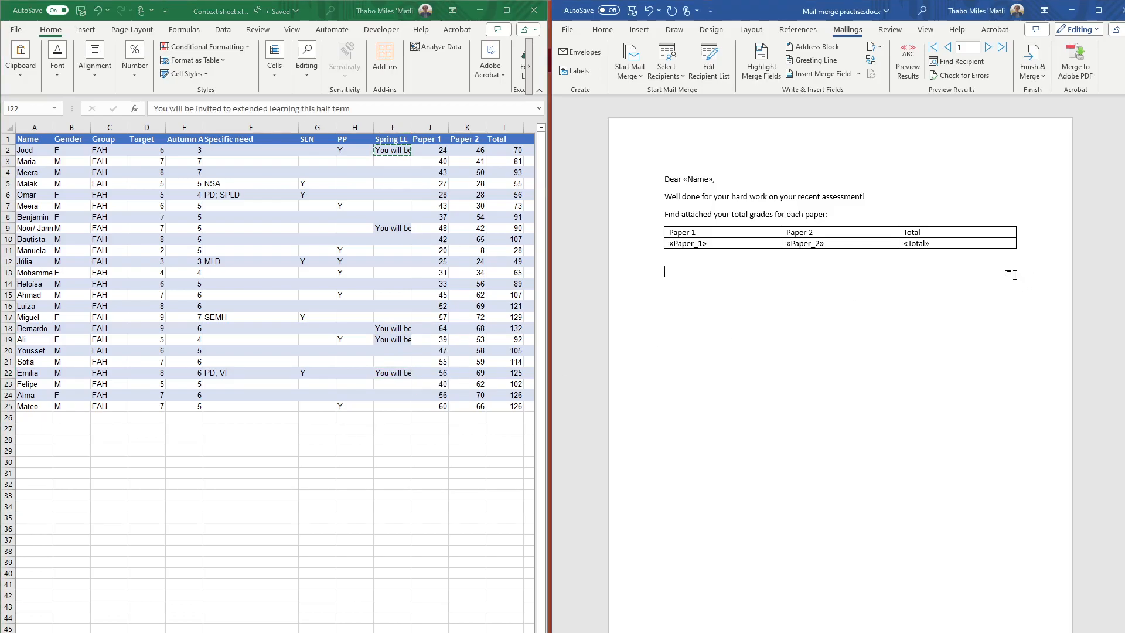
pyautogui.write('Extended Learning')
# In the Excel sheet, enter "You will not be invited to extended learning this half term" in Spring EL cell I3
pyautogui.click(380, 163)
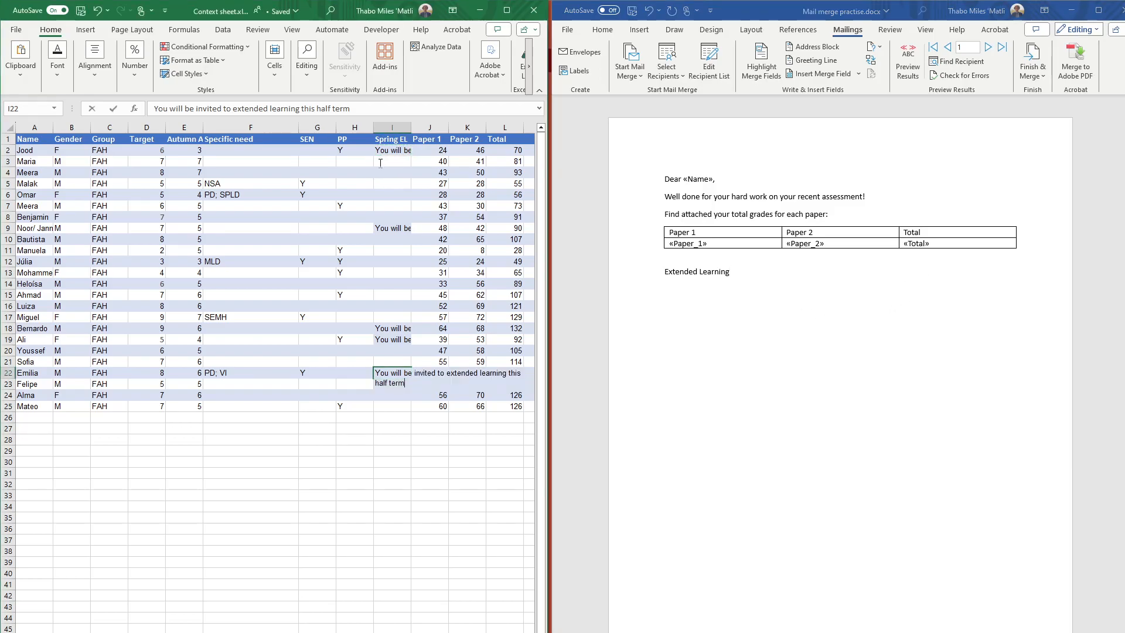
pyautogui.write('You will no')
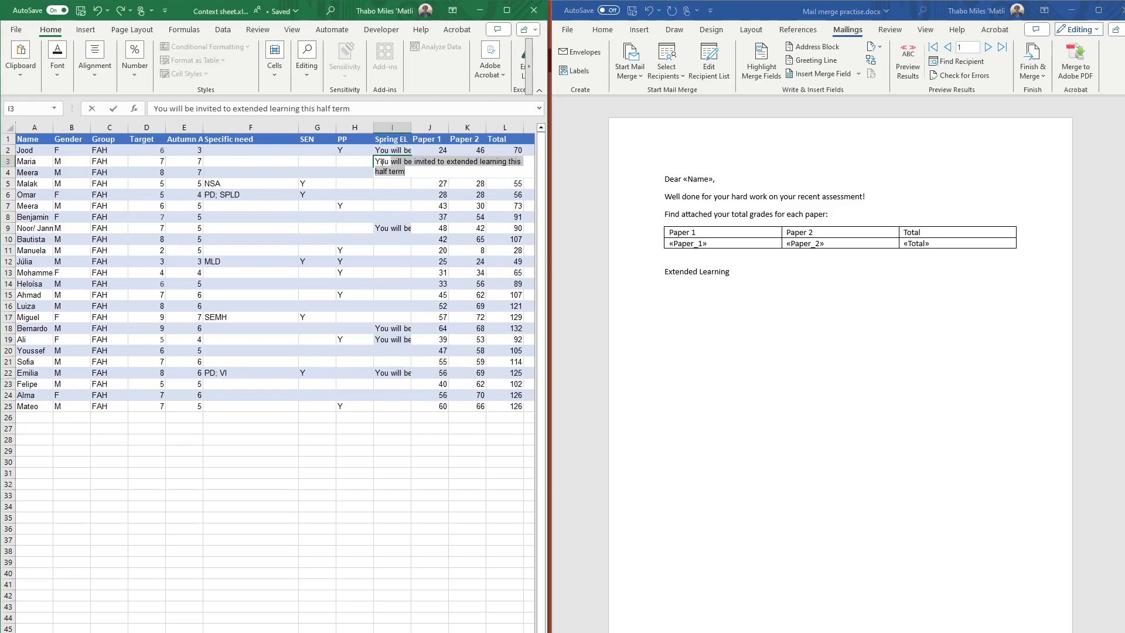
pyautogui.write('t be invited to')
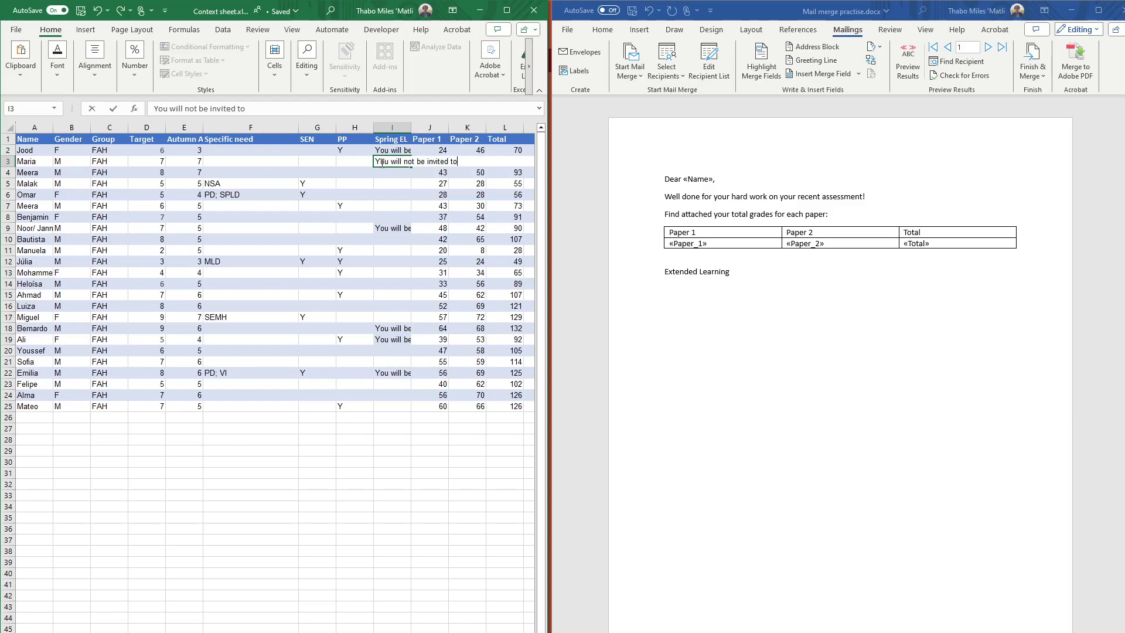
pyautogui.write(' exter')
pyautogui.write('ded learning')
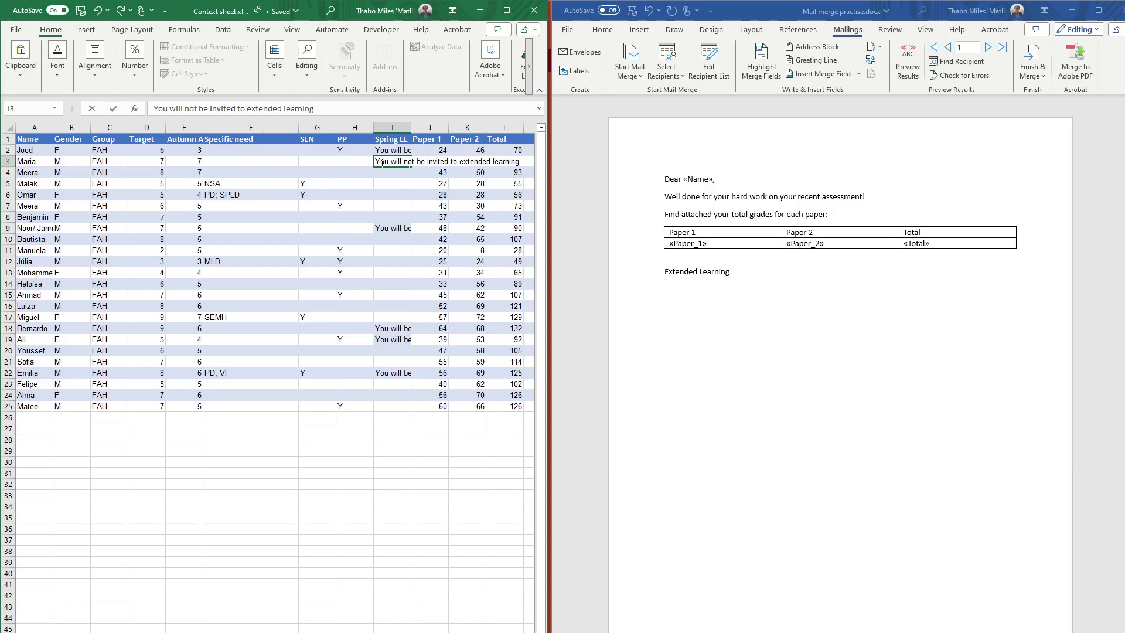
pyautogui.write(' this half term')
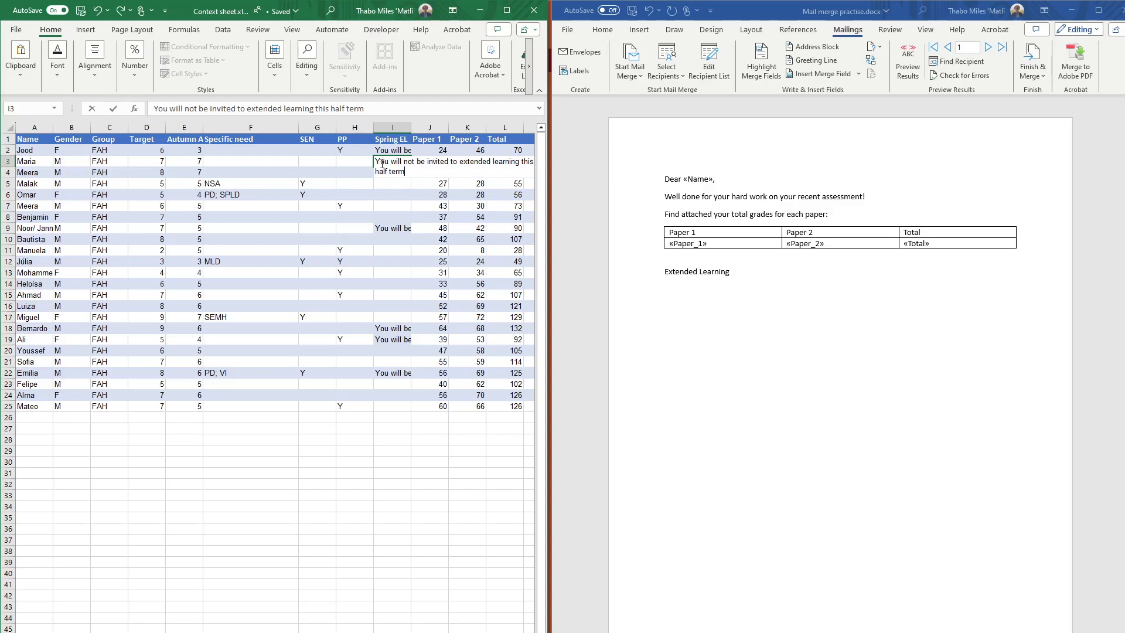
pyautogui.click(405, 197)
# Fill the "You will not be invited" text into the blank Spring EL cells I4:I8 and I10:I17
pyautogui.click(402, 161)
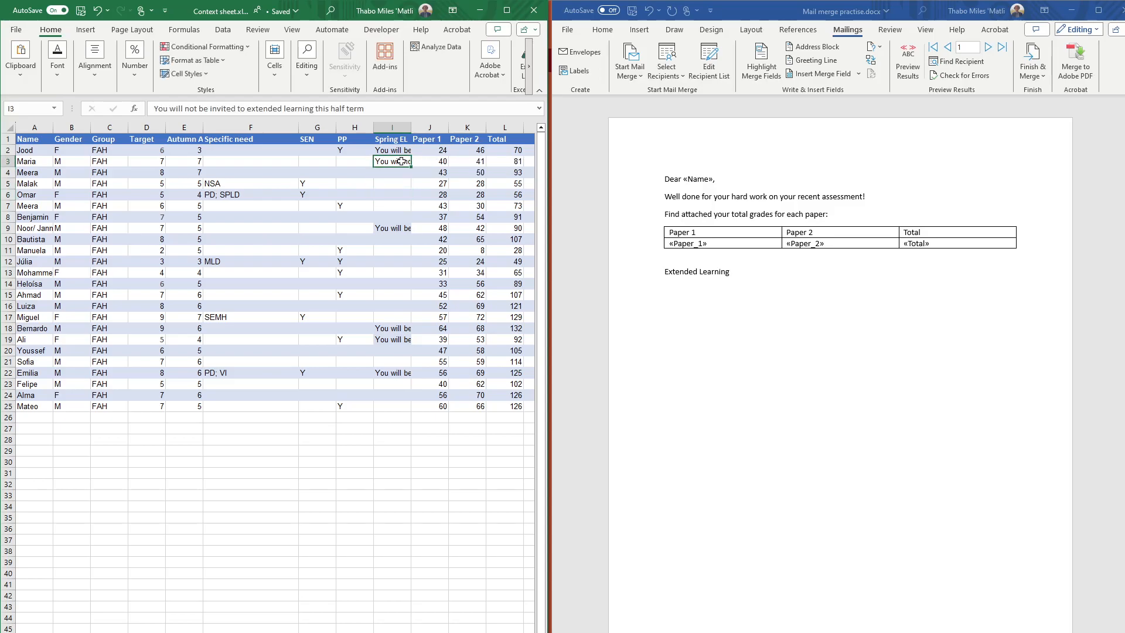
pyautogui.moveTo(411, 167); pyautogui.dragTo(410, 218)
pyautogui.moveTo(386, 162); pyautogui.dragTo(396, 189)
pyautogui.hotkey('ctrl', 'c')
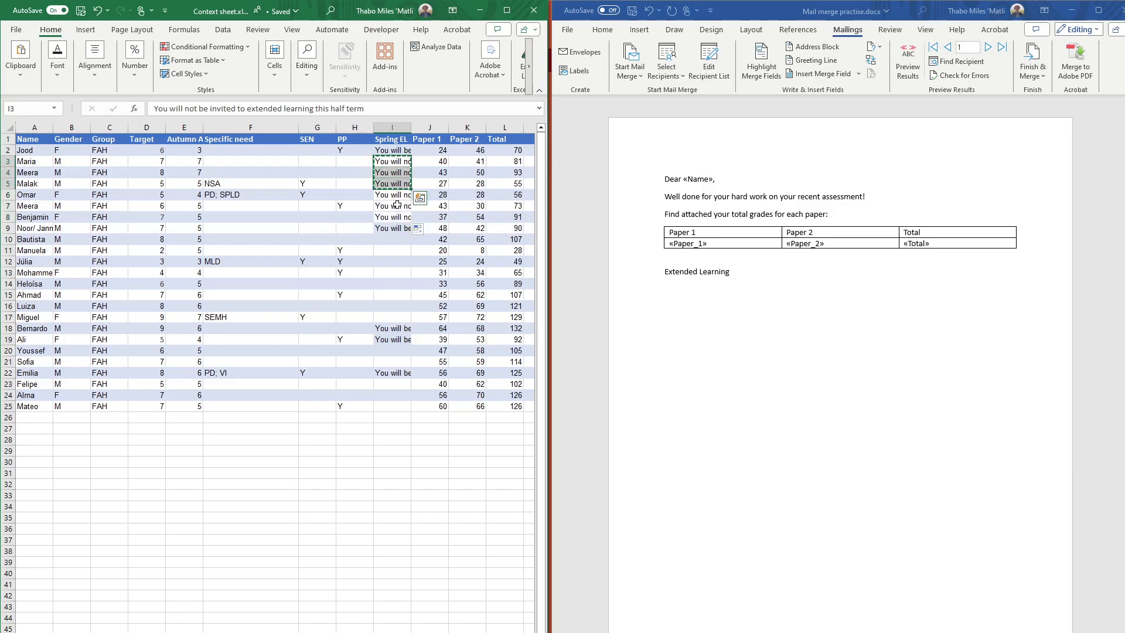
pyautogui.click(391, 240)
pyautogui.hotkey('ctrl', 'v')
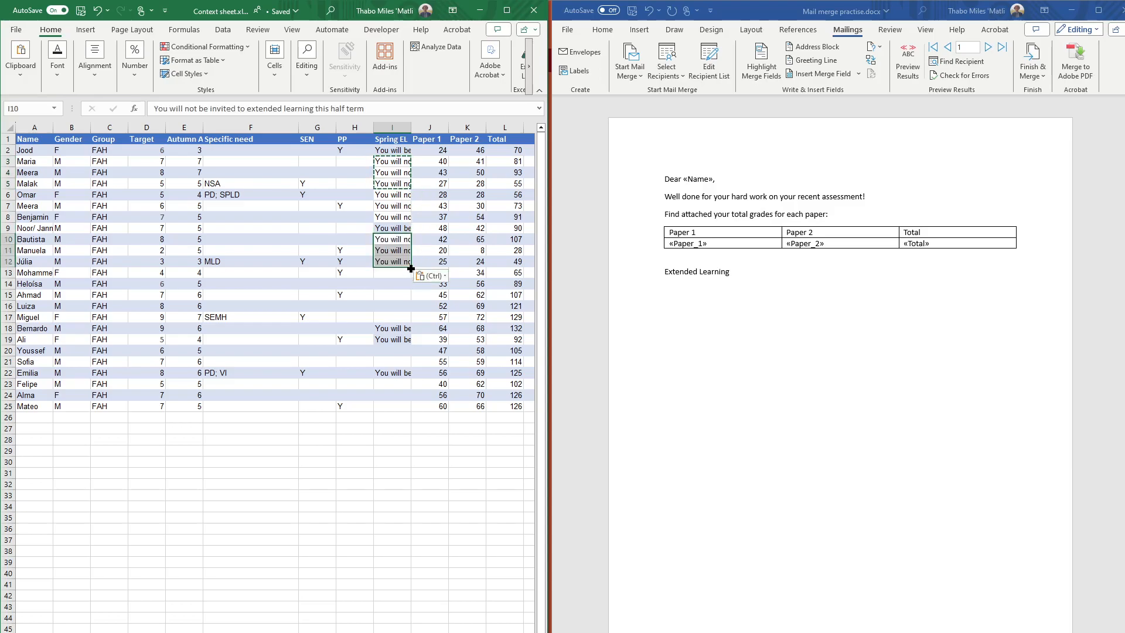
pyautogui.moveTo(411, 268); pyautogui.dragTo(410, 322)
# Copy the "You will not be invited" text into the remaining blank Spring EL cells I20:I21 and I23:I25
pyautogui.moveTo(392, 239); pyautogui.dragTo(393, 250)
pyautogui.hotkey('ctrl', 'c')
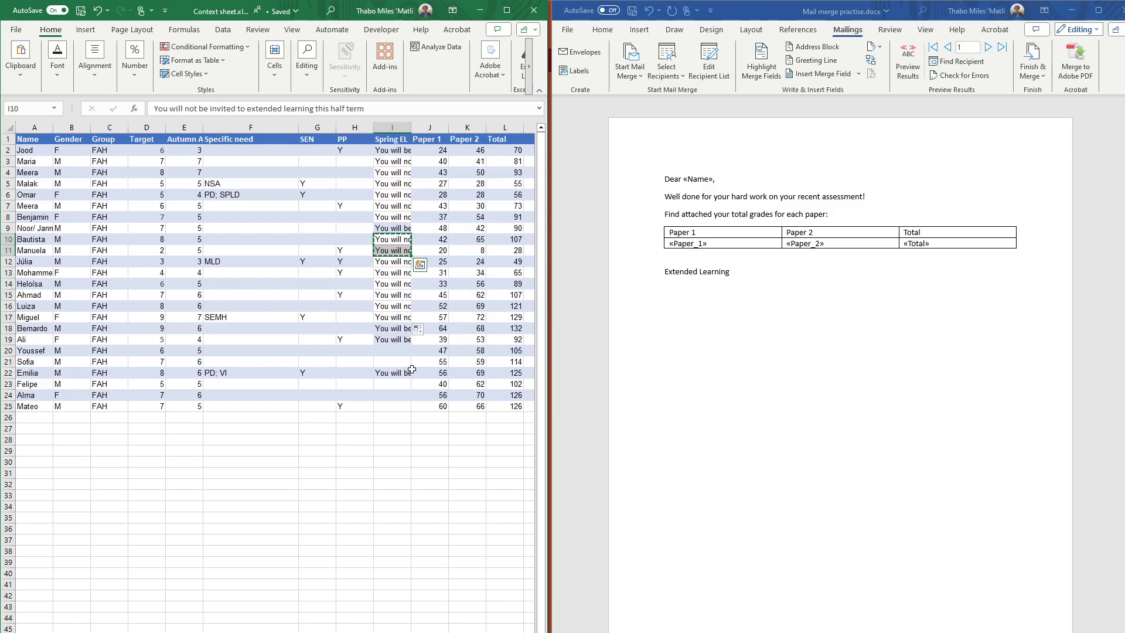
pyautogui.click(391, 350)
pyautogui.hotkey('ctrl', 'v')
pyautogui.click(392, 384)
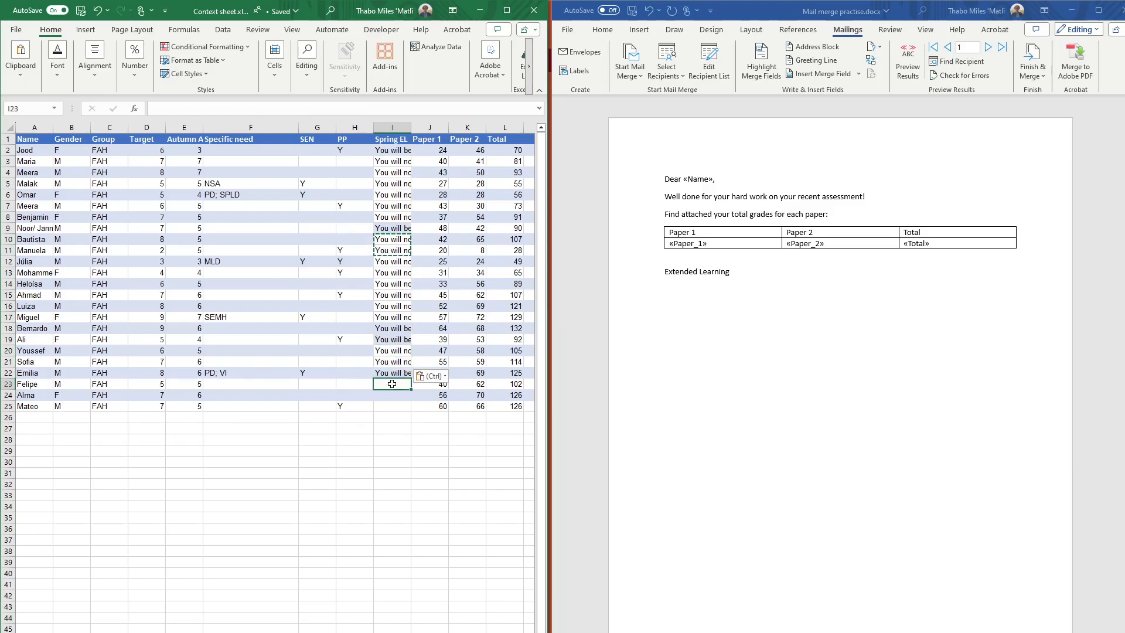
pyautogui.hotkey('ctrl', 'v')
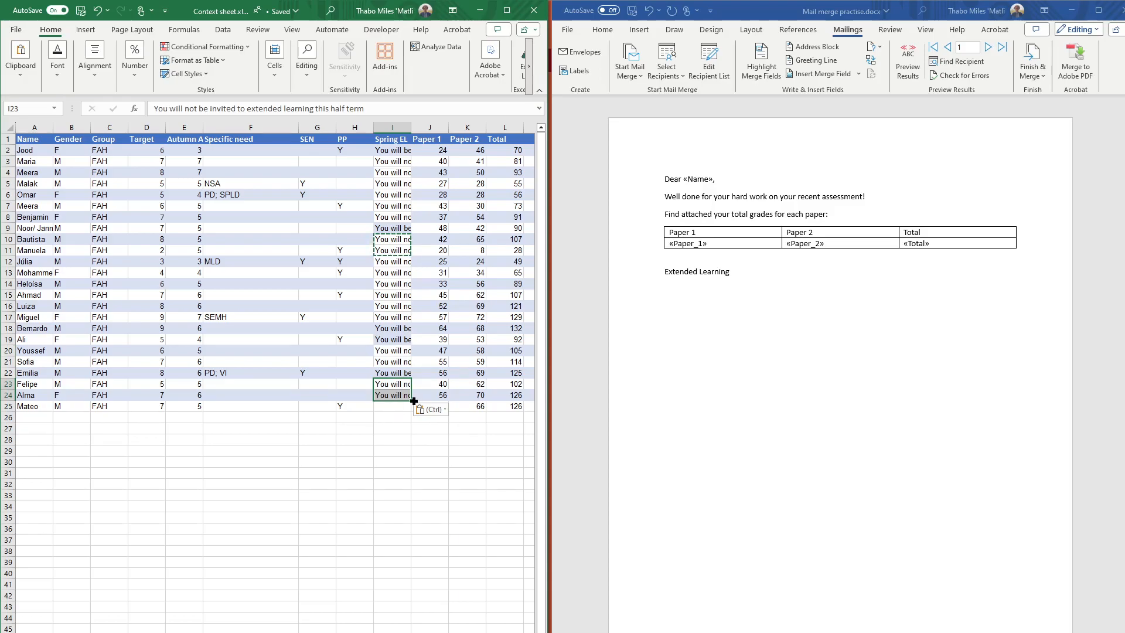
pyautogui.moveTo(413, 401); pyautogui.dragTo(414, 411)
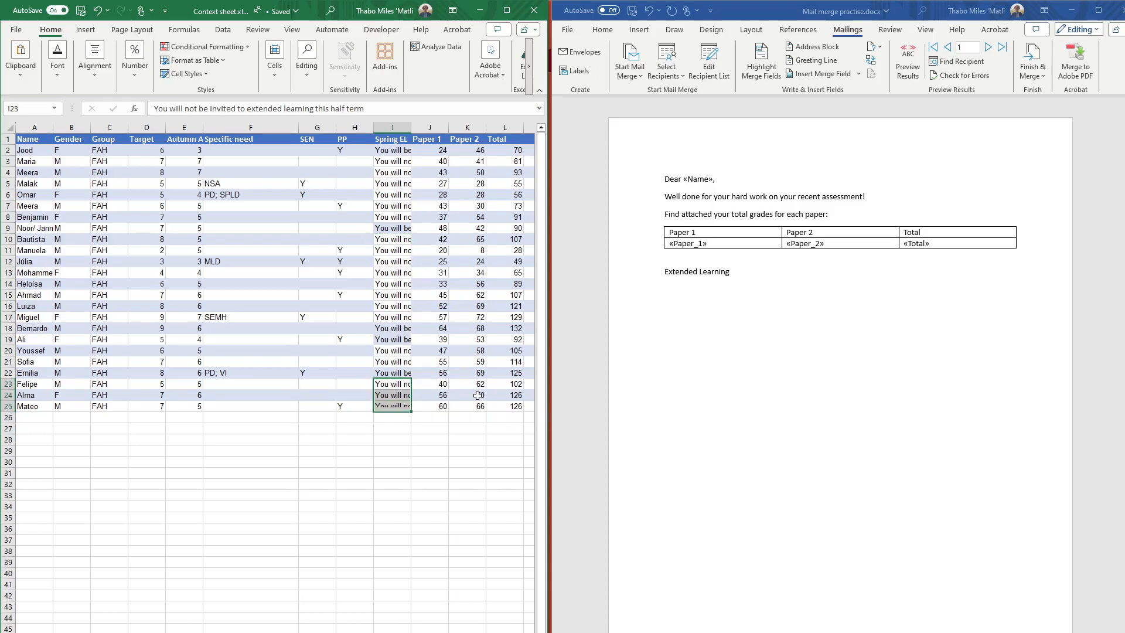
# Switch to the Word letter and underline the "Extended Learning" heading
pyautogui.click(739, 272)
pyautogui.write(';')
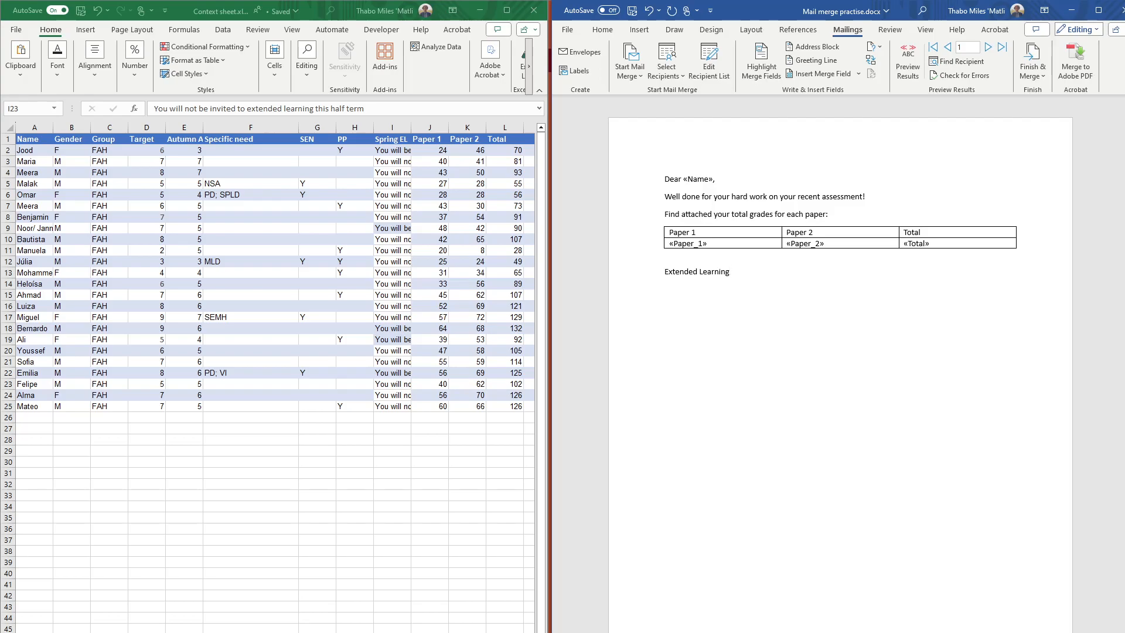
pyautogui.hotkey('ctrl', 'shift', 'Left')
pyautogui.hotkey('ctrl', 'shift', 'Left')
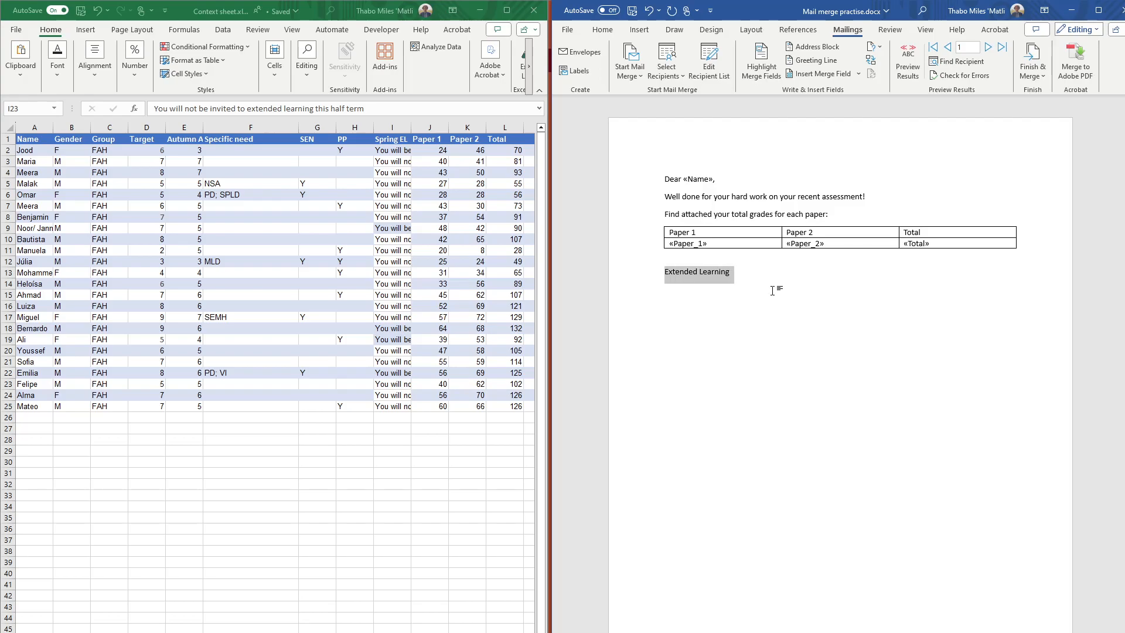
pyautogui.hotkey('ctrl', 'u')
pyautogui.press('Right')
pyautogui.write('As')
pyautogui.hotkey('ctrl', 'shift', 'Left')
pyautogui.press('BackSpace')
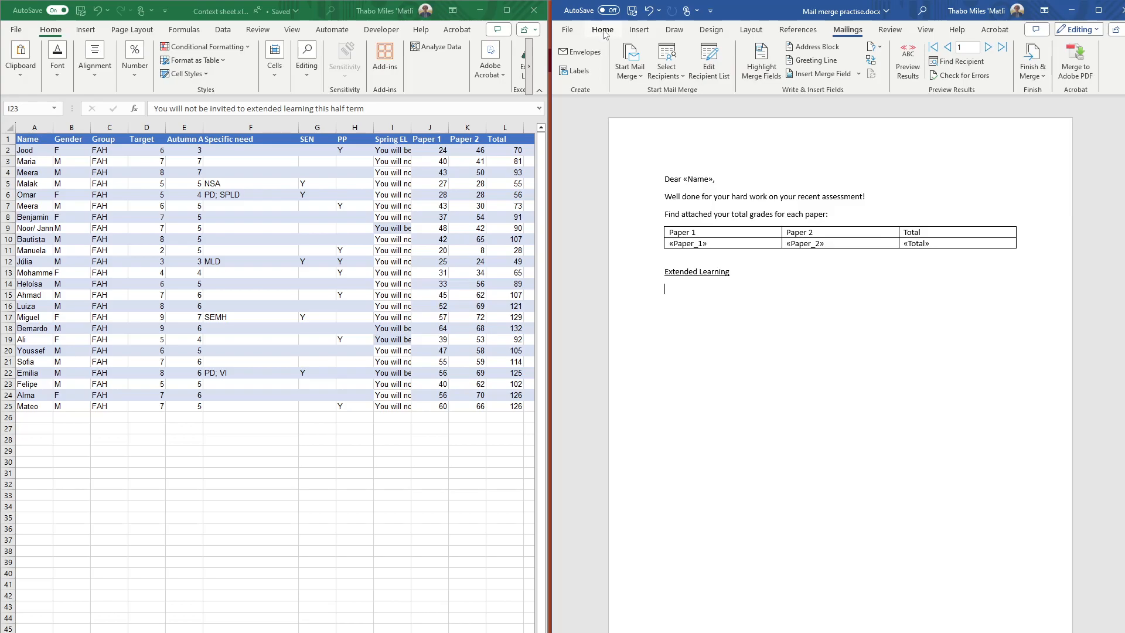
# Below the heading, write "In response to your performance on the assessment" followed by the Spring_EL merge field and a full stop
pyautogui.click(601, 30)
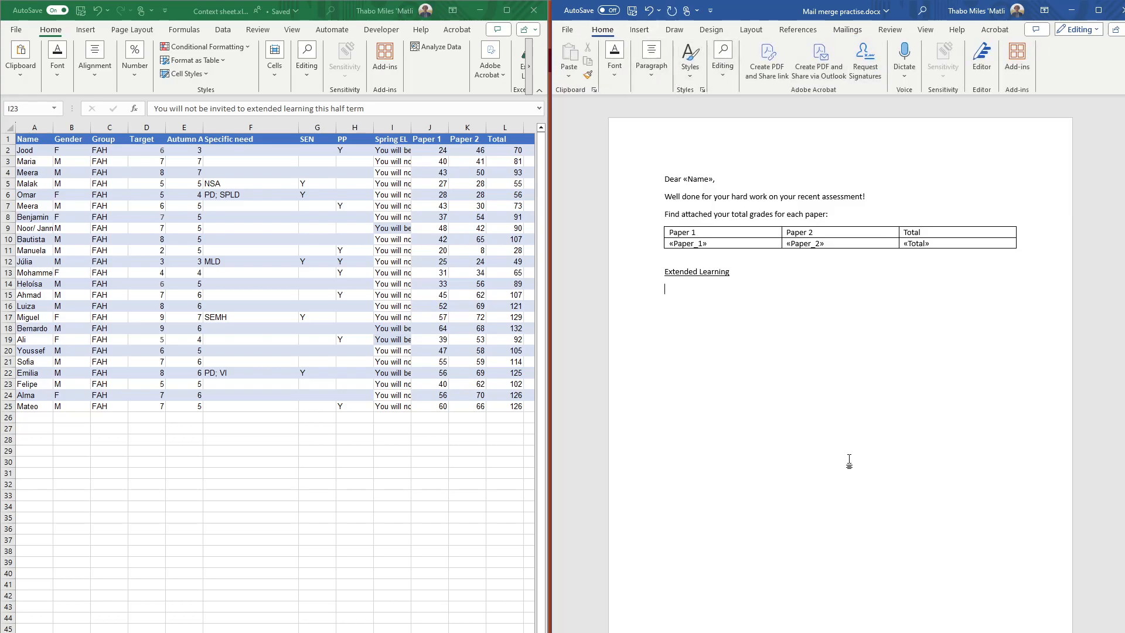
pyautogui.write('In response to your perfo')
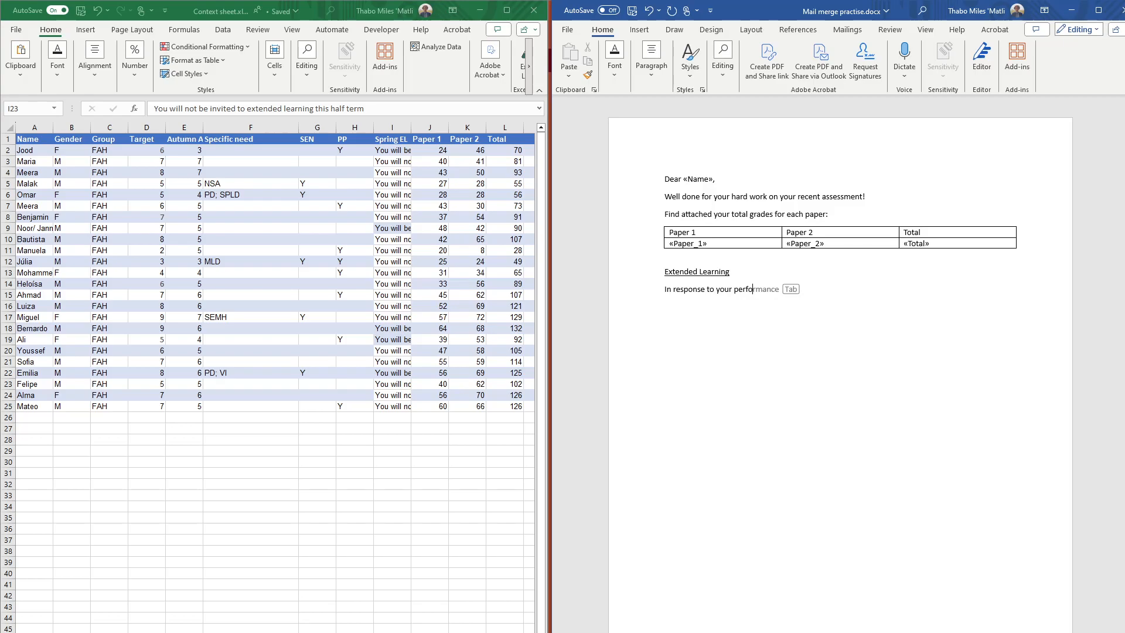
pyautogui.write('rmance on the assessment')
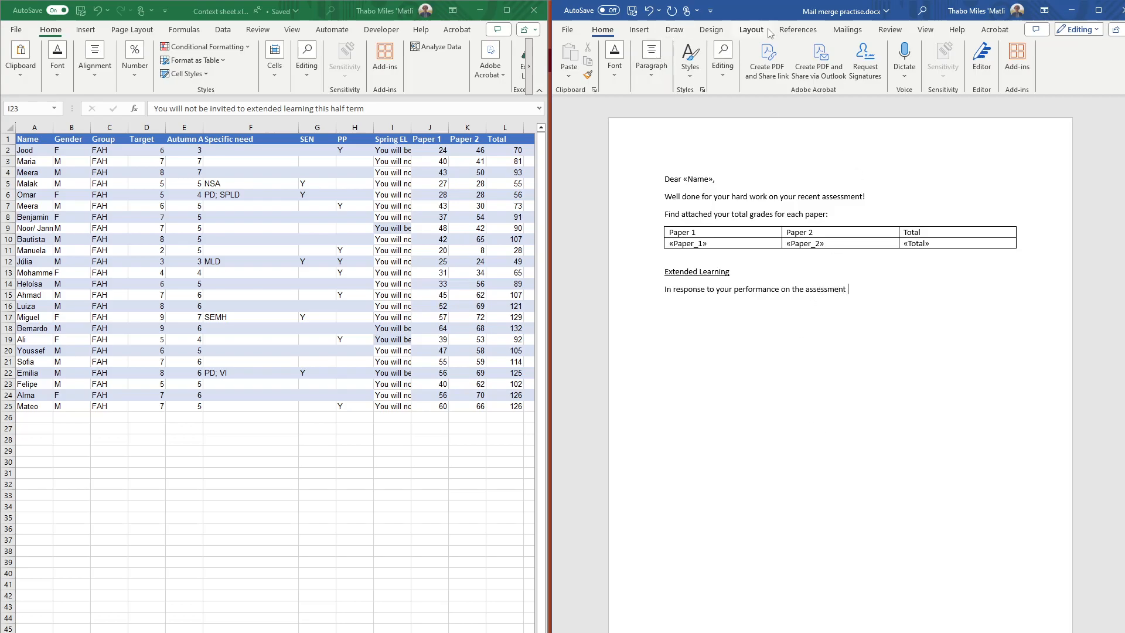
pyautogui.click(848, 29)
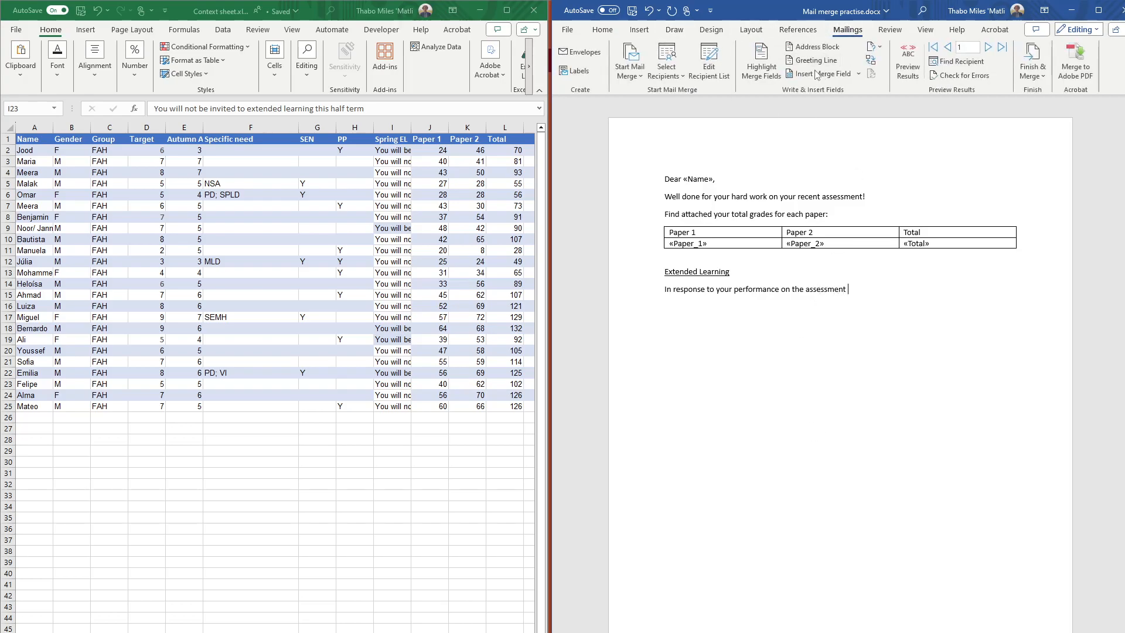
pyautogui.click(859, 74)
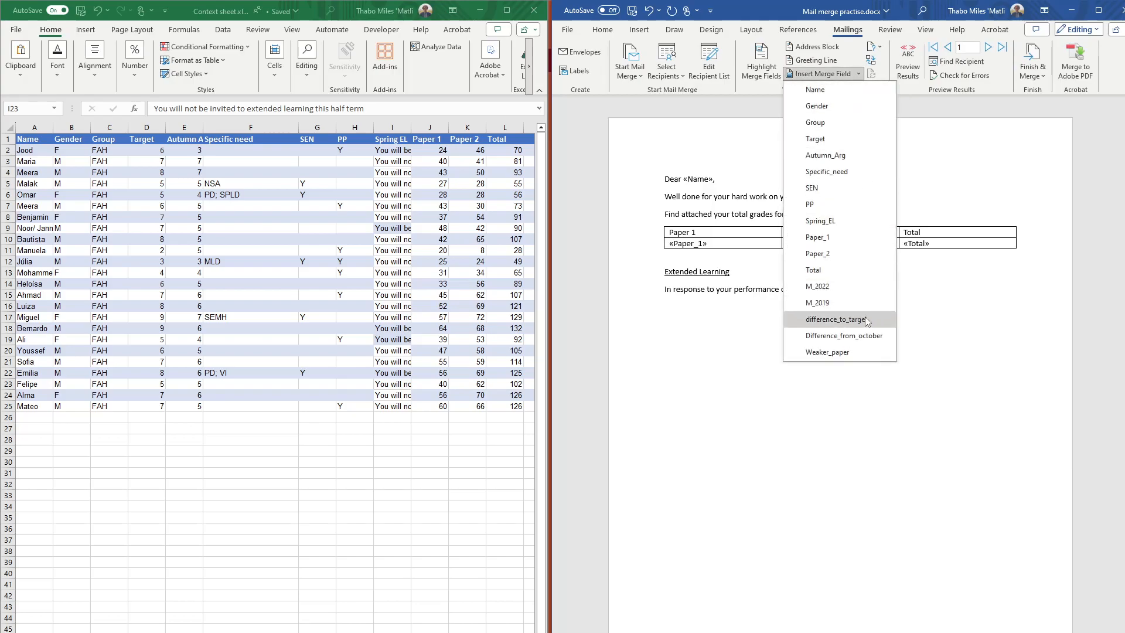
pyautogui.click(839, 221)
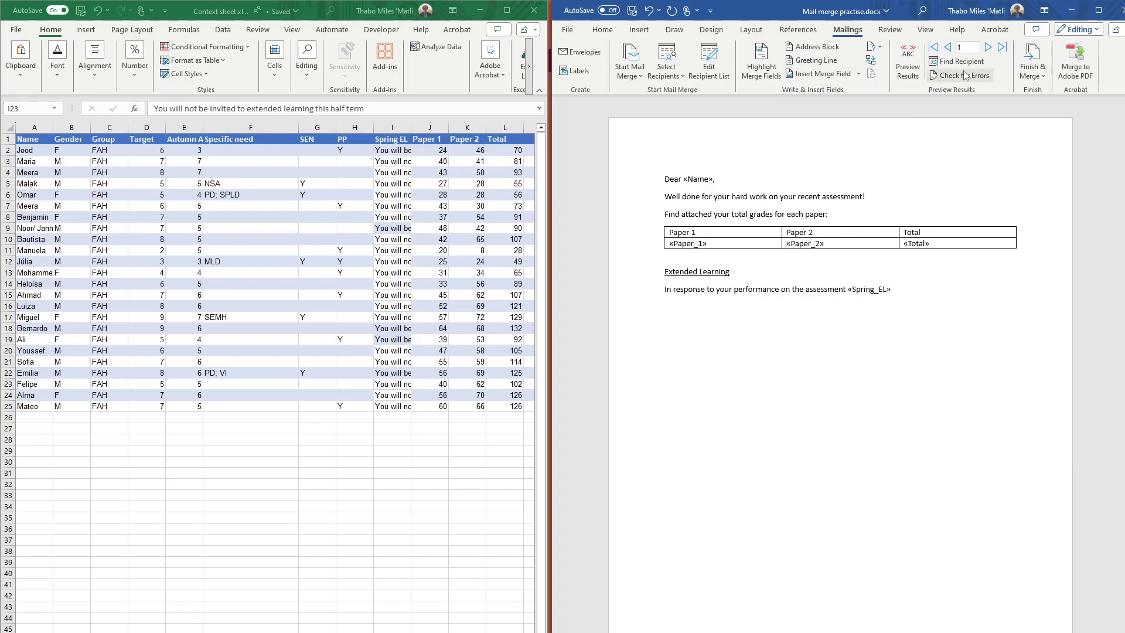
pyautogui.write('.')
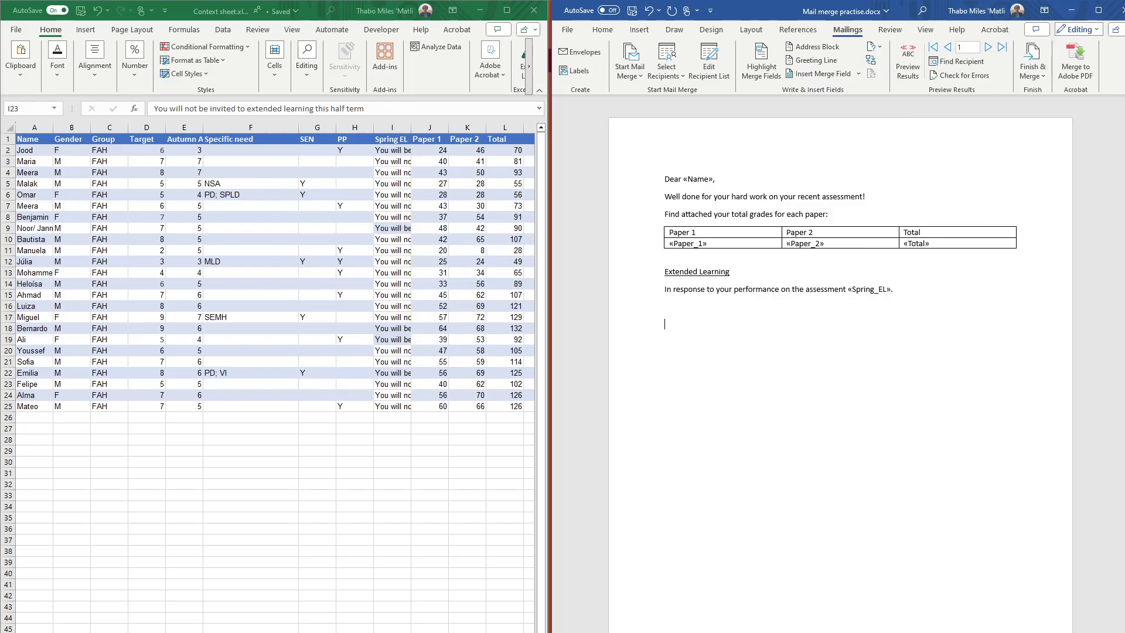
# Add the closing line "Good luck in your revision this term." below the extended learning sentence
pyautogui.write('Good lun')
pyautogui.write('k in your ref')
pyautogui.press('BackSpace')
pyautogui.write('vision th')
pyautogui.write('is ')
pyautogui.write('term. ')
# Sign off the letter with "Kind regards,", the sender's full name and the title "Head of Computer Science" on separate lines
pyautogui.write('Kind')
pyautogui.press('BackSpace')
pyautogui.press('BackSpace')
pyautogui.press('BackSpace')
pyautogui.press('BackSpace')
pyautogui.write('regards')
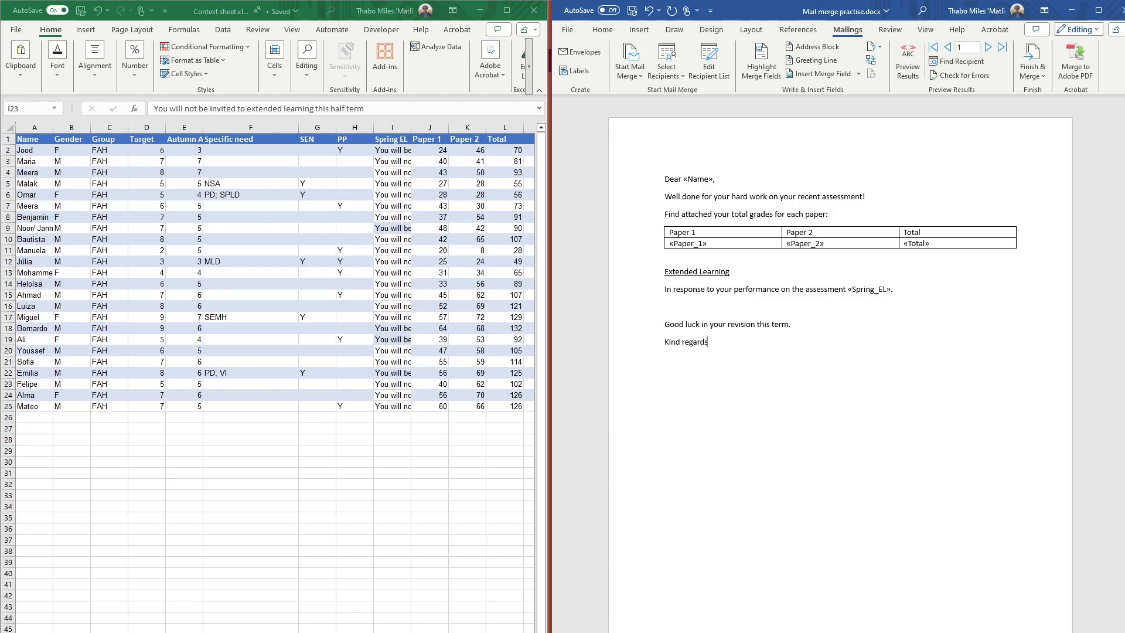
pyautogui.write(', Thabo Miles')
pyautogui.write('-Matli ')
pyautogui.write('Head of Com')
pyautogui.write('puter Sc')
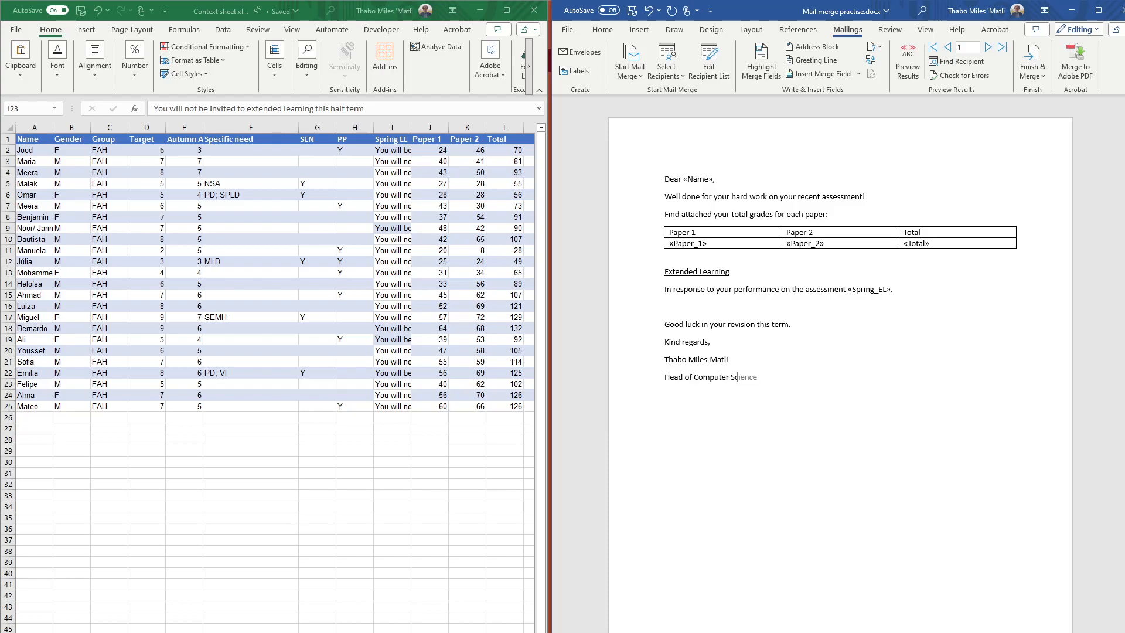
pyautogui.write('ience')
# Preview the merged letters and go through the records up to record 10, checking the extended learning sentence
pyautogui.click(904, 74)
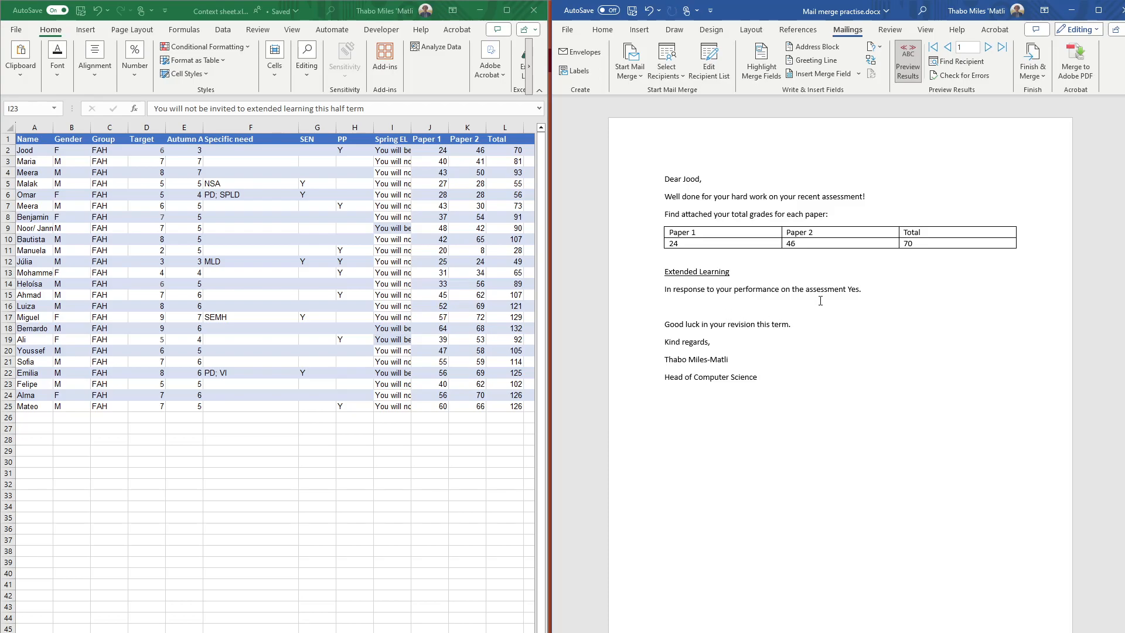
pyautogui.click(857, 290)
pyautogui.click(986, 48)
pyautogui.click(987, 48)
pyautogui.click(987, 48)
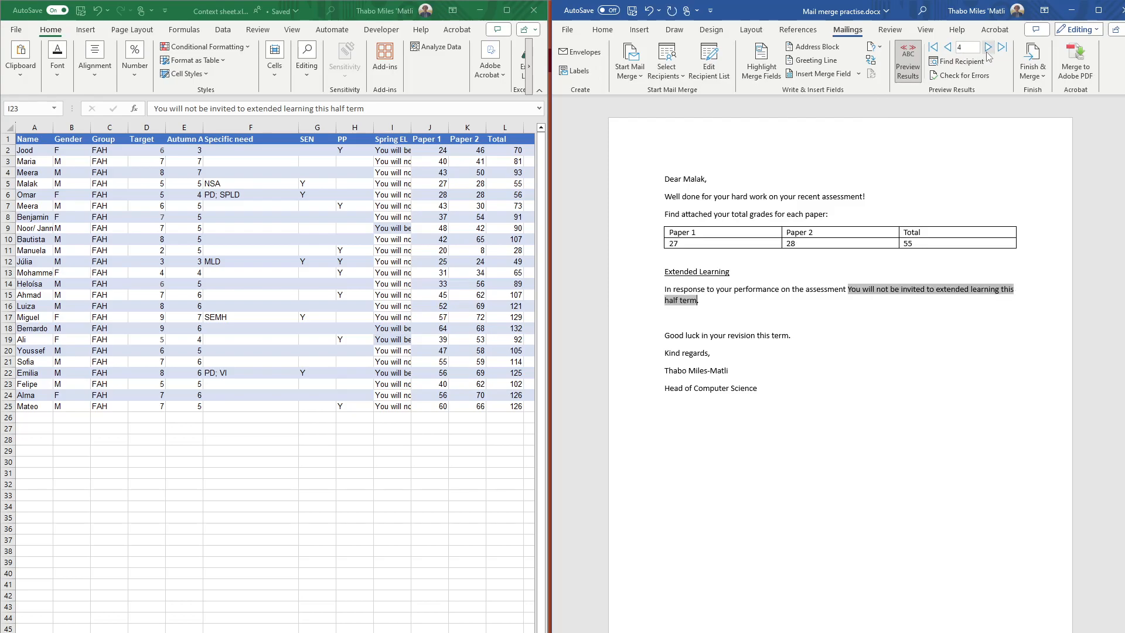
pyautogui.click(987, 48)
pyautogui.click(988, 48)
pyautogui.click(988, 48)
pyautogui.click(988, 48)
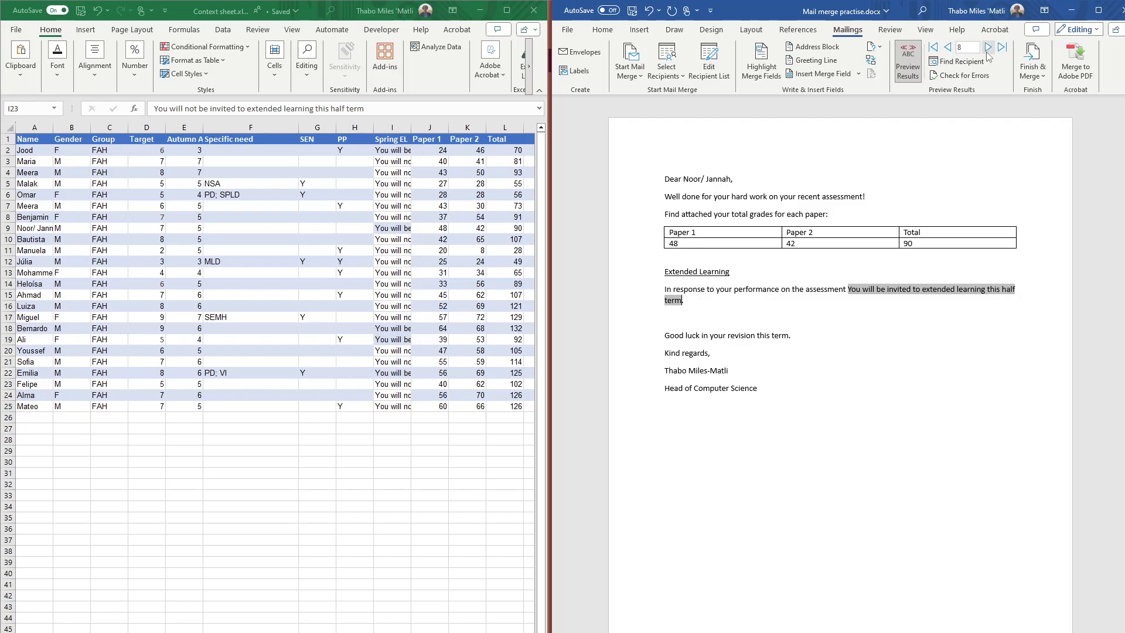
pyautogui.click(988, 48)
pyautogui.click(987, 48)
# Check the Spring EL messages in the first rows of the context sheet
pyautogui.click(399, 152)
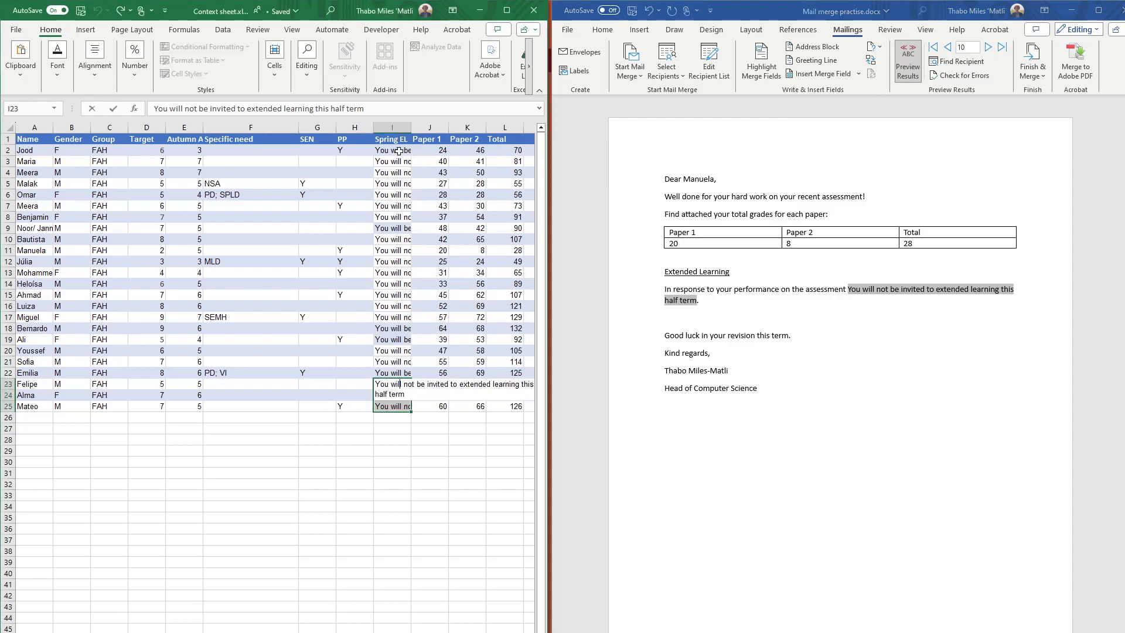
pyautogui.click(399, 152)
pyautogui.click(402, 162)
pyautogui.click(402, 172)
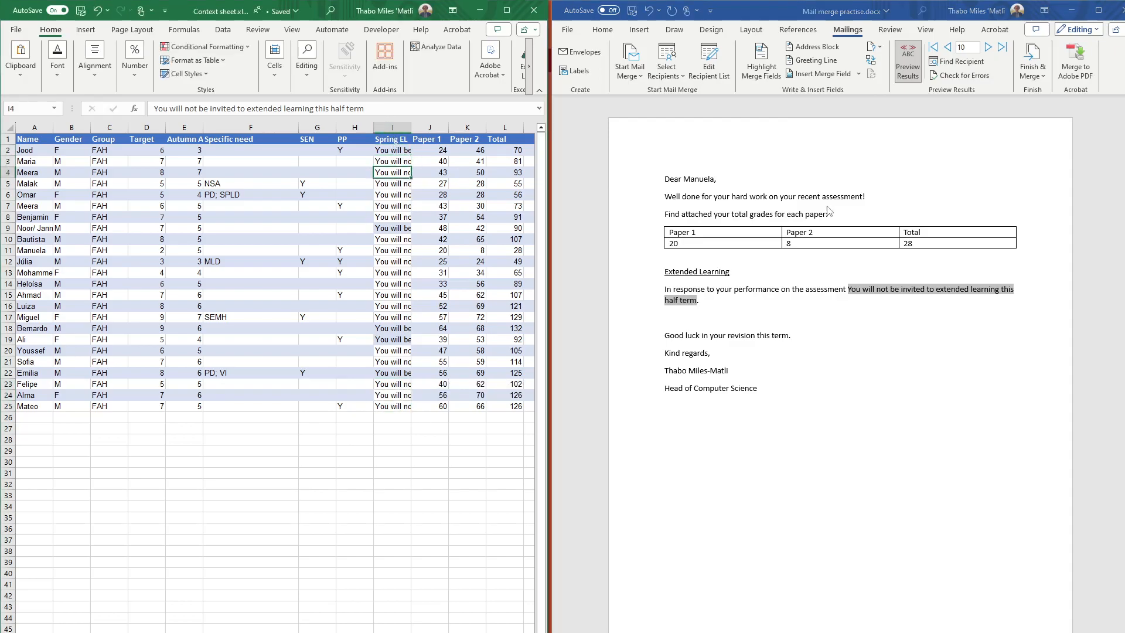
# Return the preview to the first record and delete "In response to your performance on the assessment" before the extended learning message
pyautogui.click(940, 52)
pyautogui.click(933, 47)
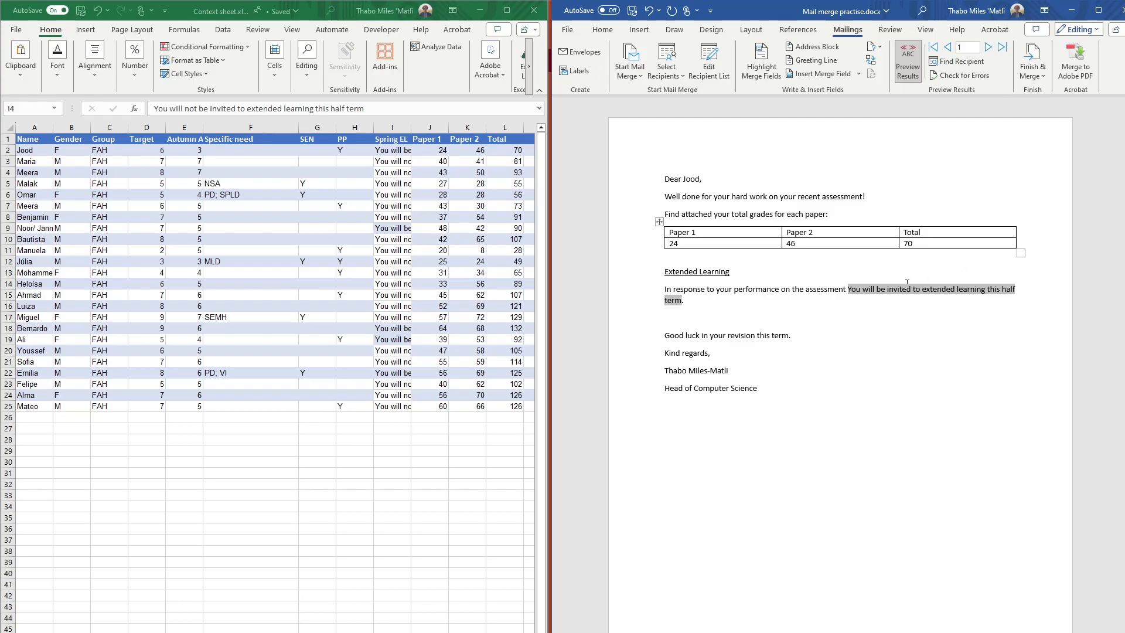
pyautogui.moveTo(849, 289); pyautogui.dragTo(652, 292)
pyautogui.press('BackSpace')
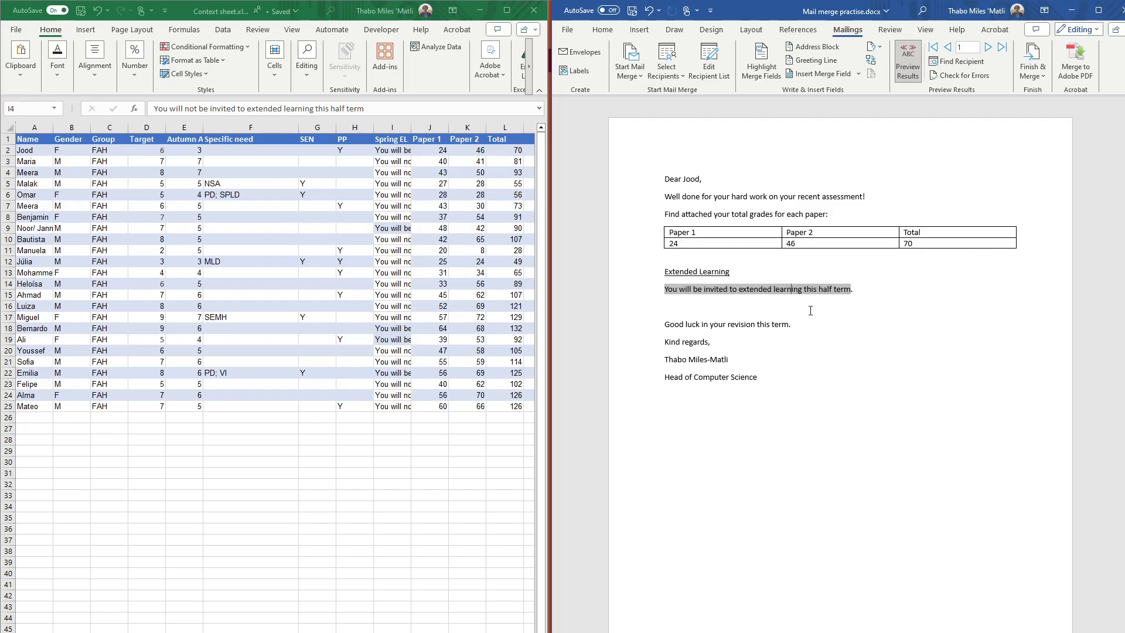
# Compare the Spring EL messages in I2:I25 of the context sheet with the extended learning sentence in the letter
pyautogui.moveTo(393, 150); pyautogui.dragTo(377, 404)
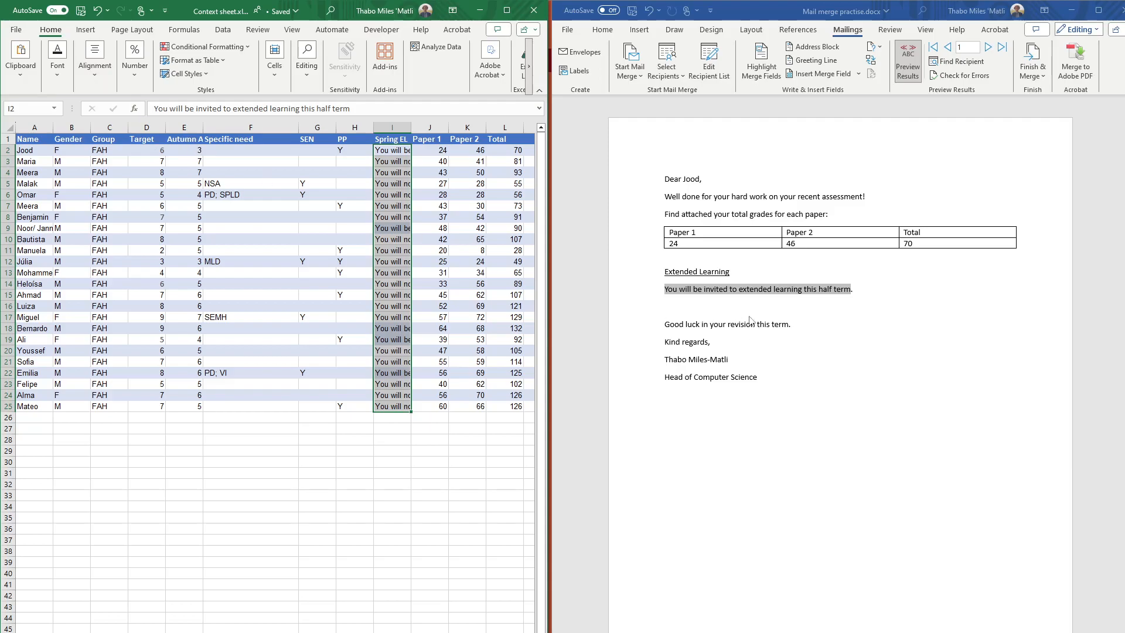
pyautogui.click(774, 287)
pyautogui.click(393, 154)
pyautogui.click(874, 294)
pyautogui.click(867, 286)
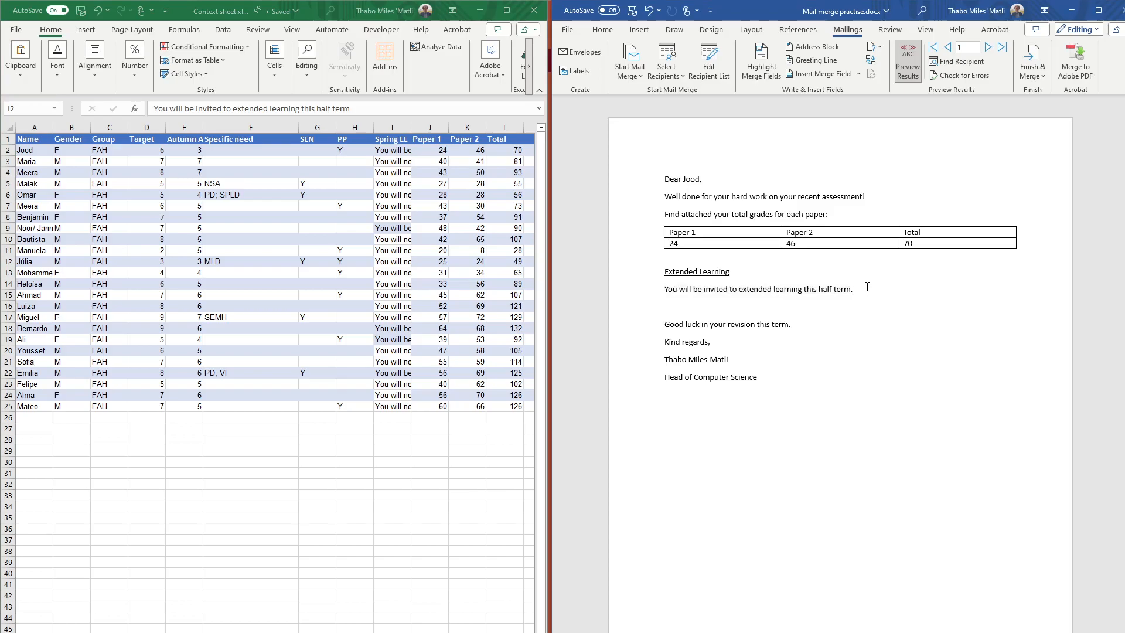
# Go through the previewed letters from record 1 to record 18 and switch the letter back to showing its merge fields
pyautogui.click(913, 57)
pyautogui.click(912, 57)
pyautogui.click(988, 48)
pyautogui.click(988, 48)
pyautogui.click(988, 48)
pyautogui.click(989, 48)
pyautogui.click(989, 48)
pyautogui.click(988, 48)
pyautogui.click(988, 49)
pyautogui.click(989, 50)
pyautogui.click(988, 49)
pyautogui.click(988, 49)
pyautogui.click(988, 49)
pyautogui.click(988, 49)
pyautogui.click(988, 50)
pyautogui.click(988, 49)
pyautogui.click(988, 49)
pyautogui.click(988, 49)
pyautogui.click(987, 49)
pyautogui.click(908, 65)
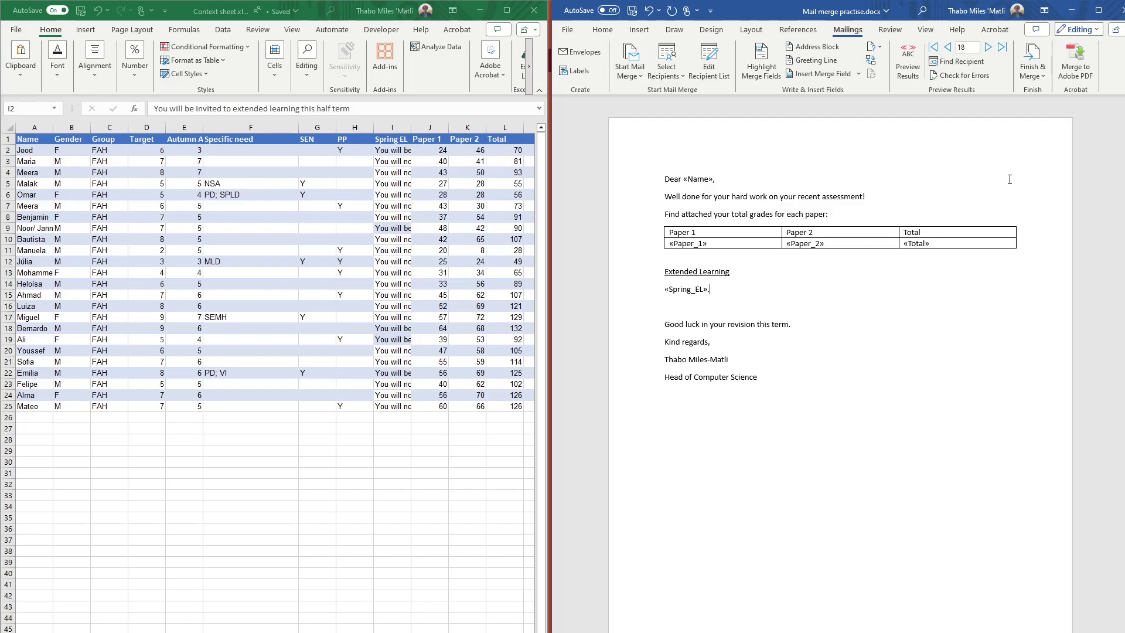
# Try to merge all records to HTML e-mail messages with the subject line "Results and Extended Learning"
pyautogui.click(1042, 77)
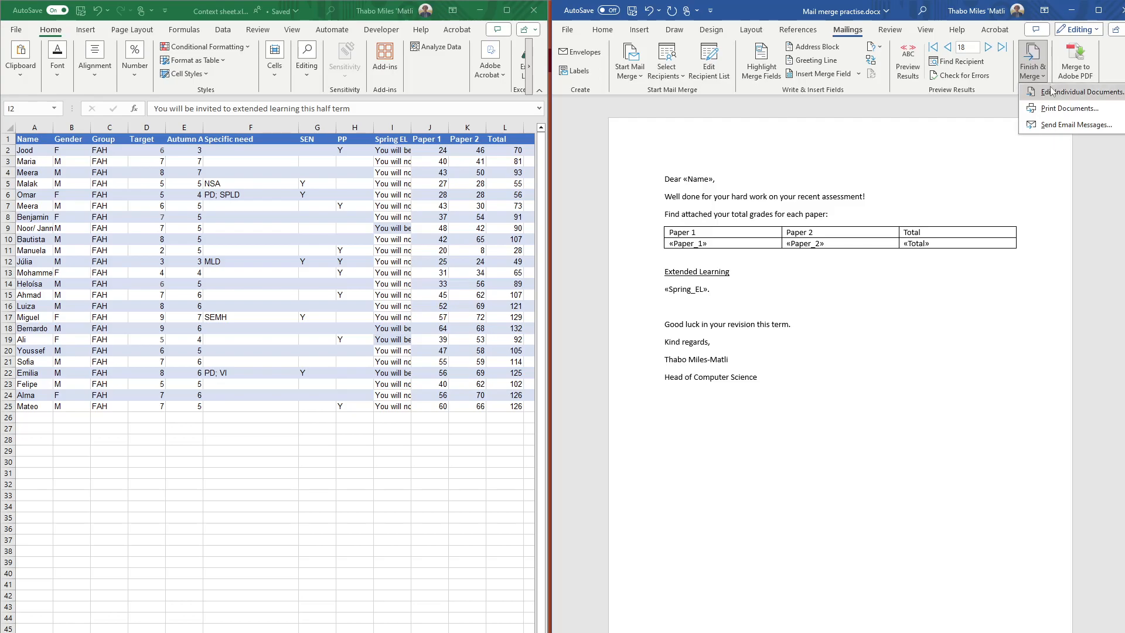
pyautogui.click(1068, 125)
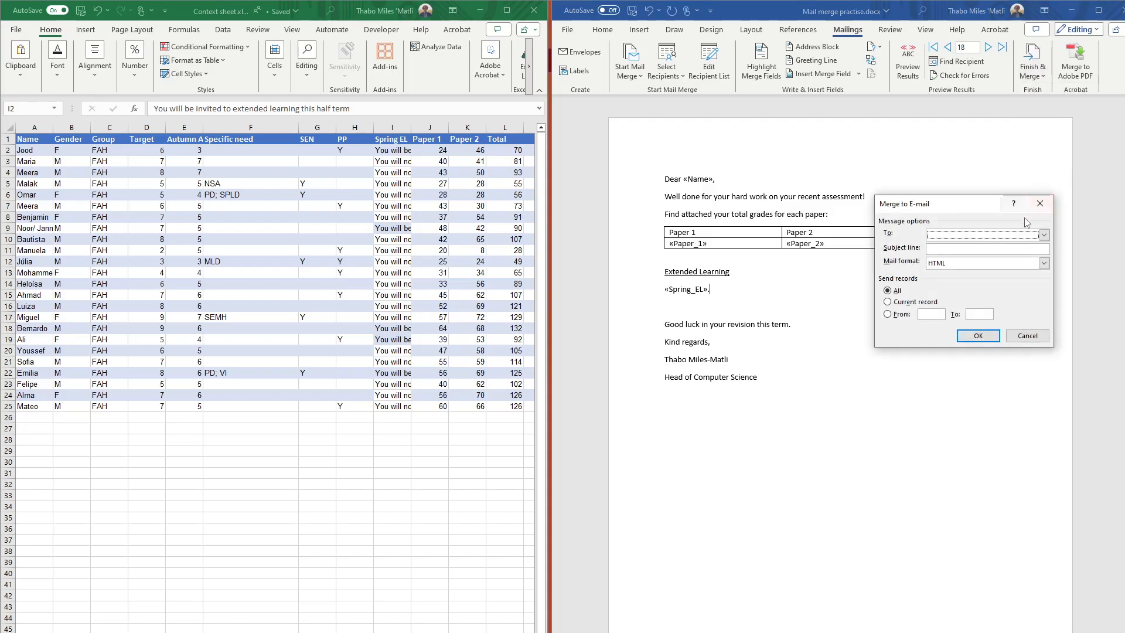
pyautogui.click(1044, 234)
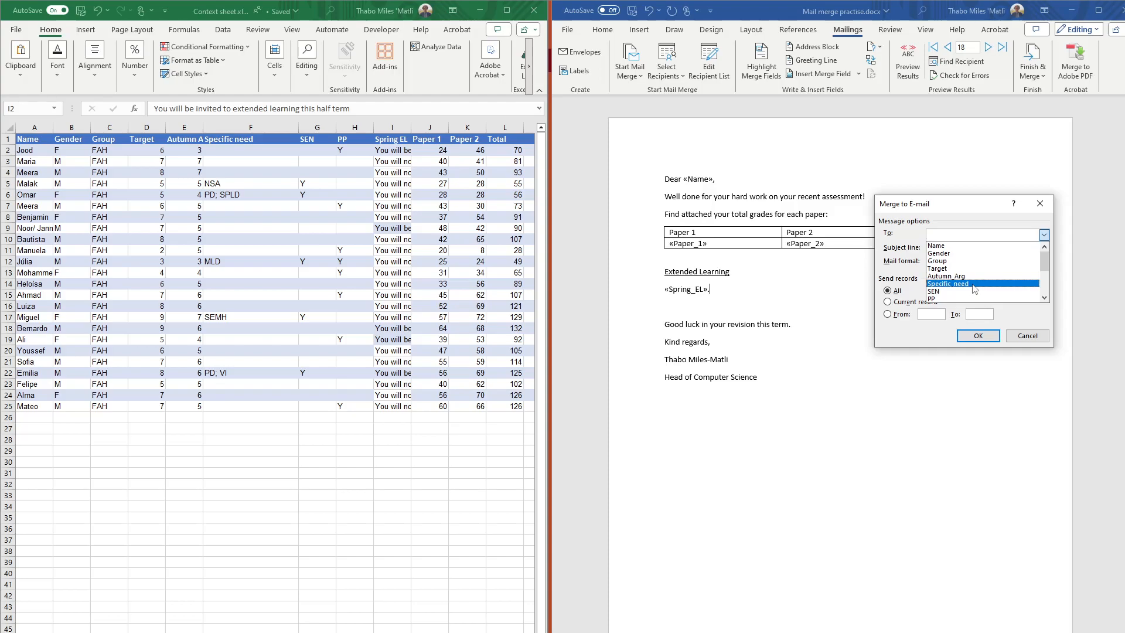
pyautogui.click(977, 214)
pyautogui.click(995, 248)
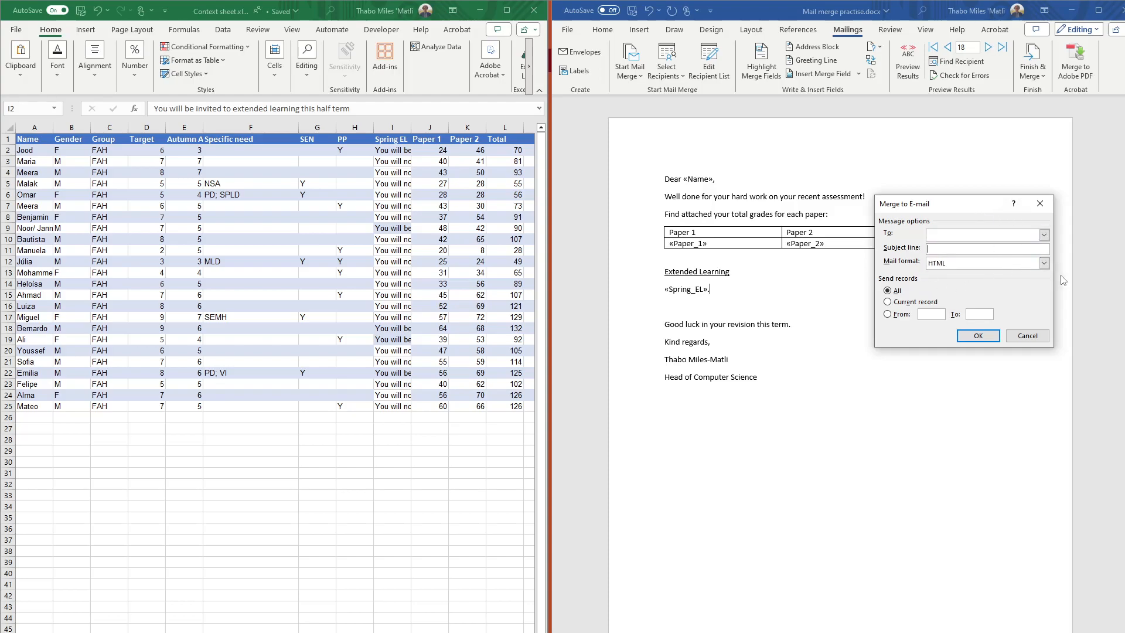
pyautogui.write('E')
pyautogui.write('Results and Extended Learning')
pyautogui.click(978, 335)
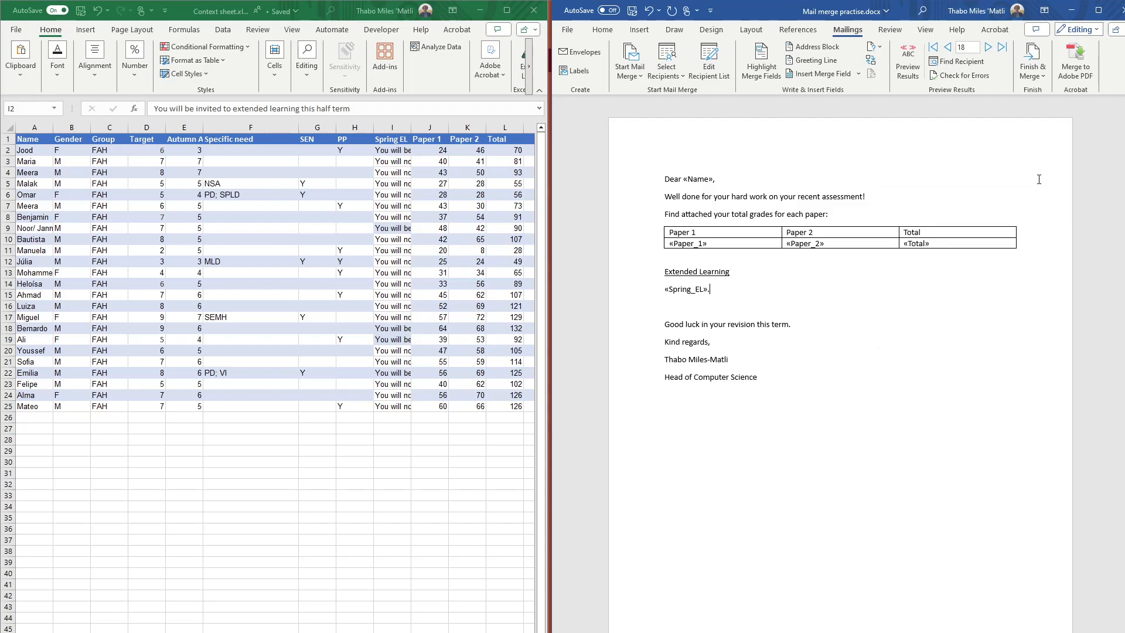
# Merge all records to print as one copy with the Microsoft Print to PDF printer
pyautogui.click(1035, 80)
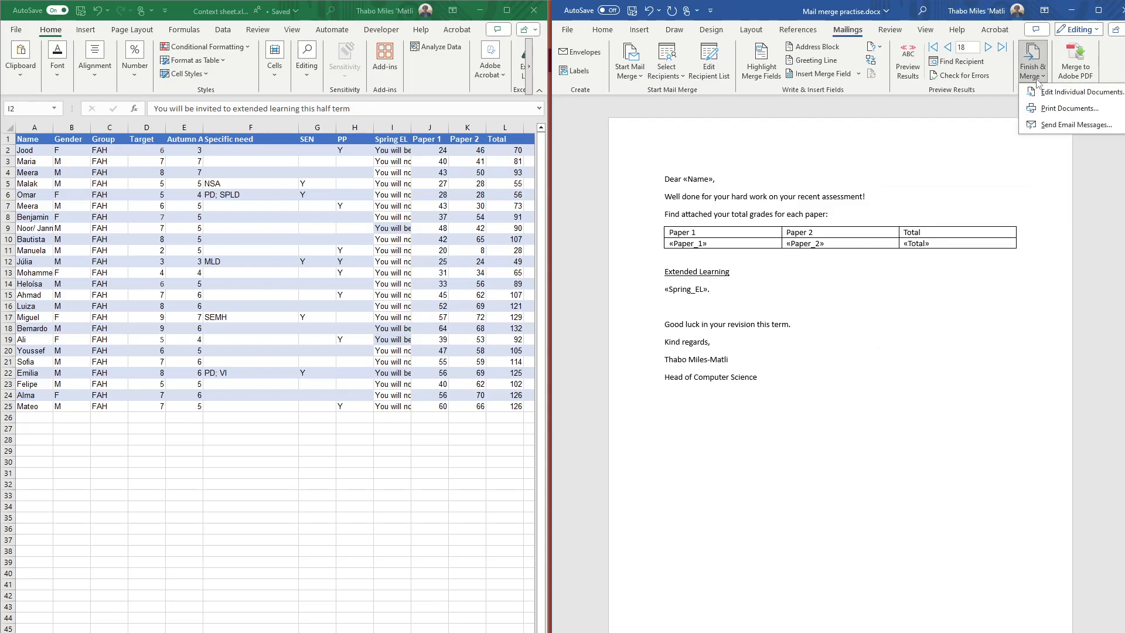
pyautogui.click(1070, 109)
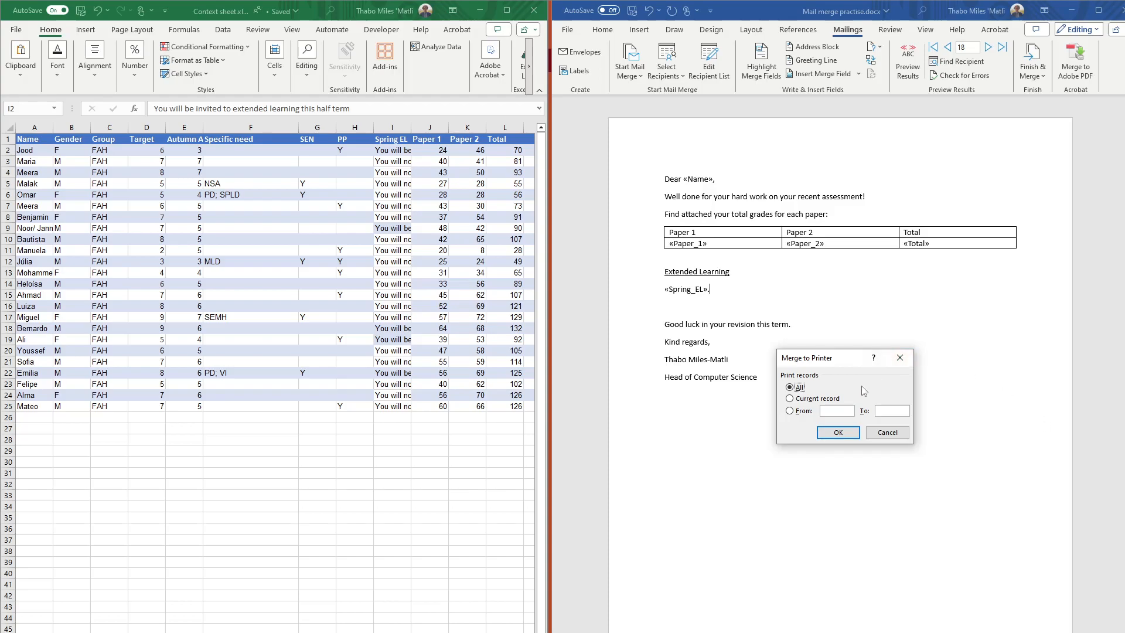
pyautogui.click(838, 437)
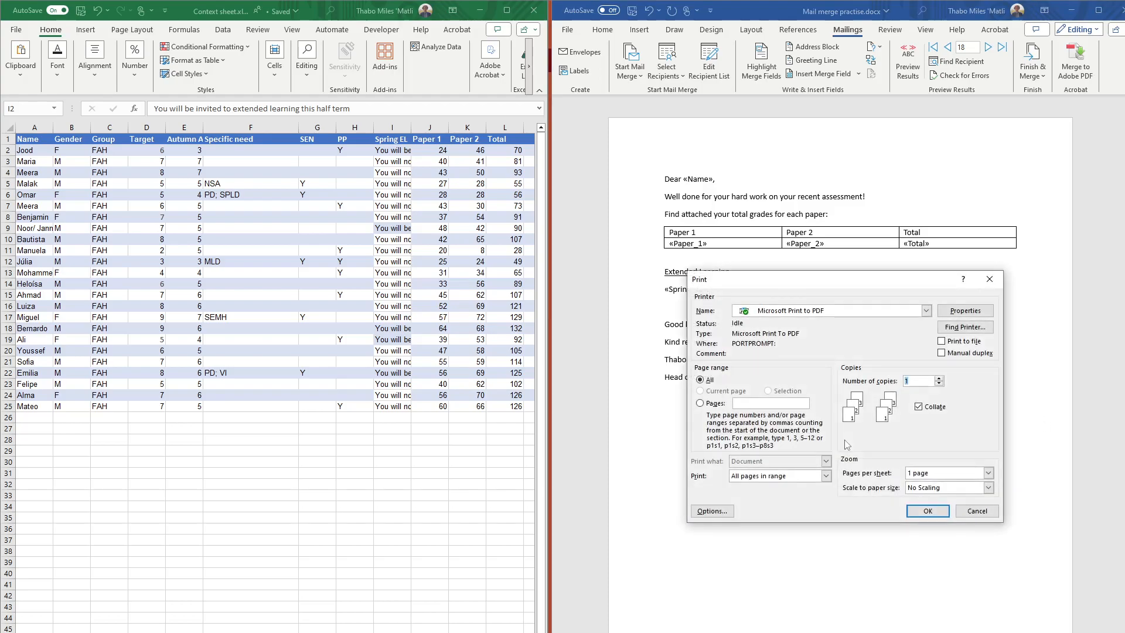
pyautogui.click(926, 310)
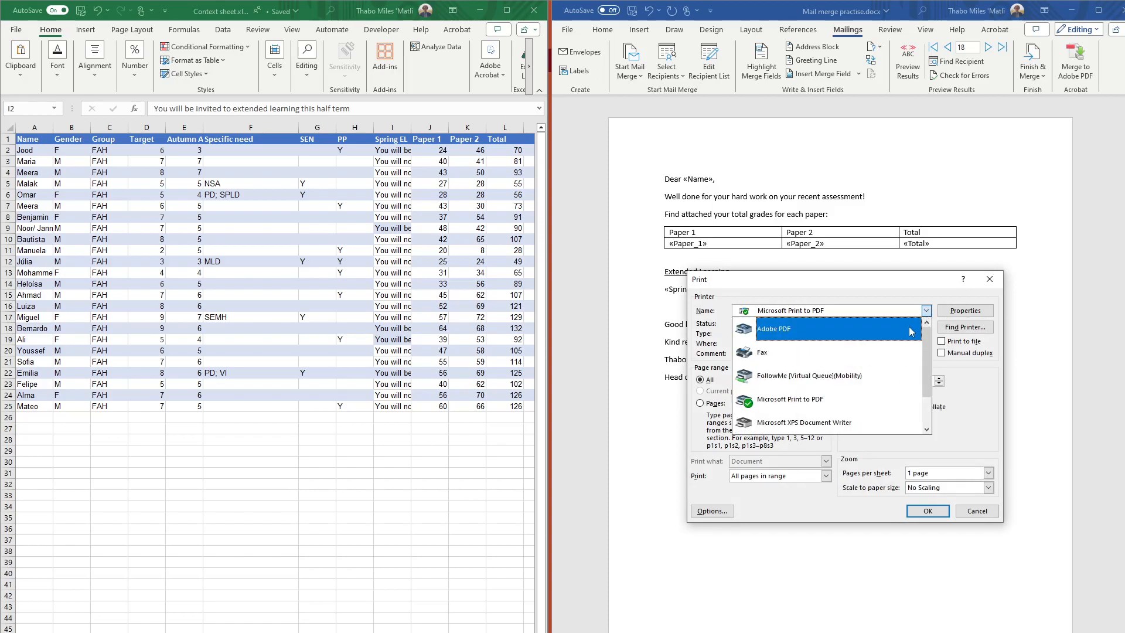
pyautogui.click(926, 311)
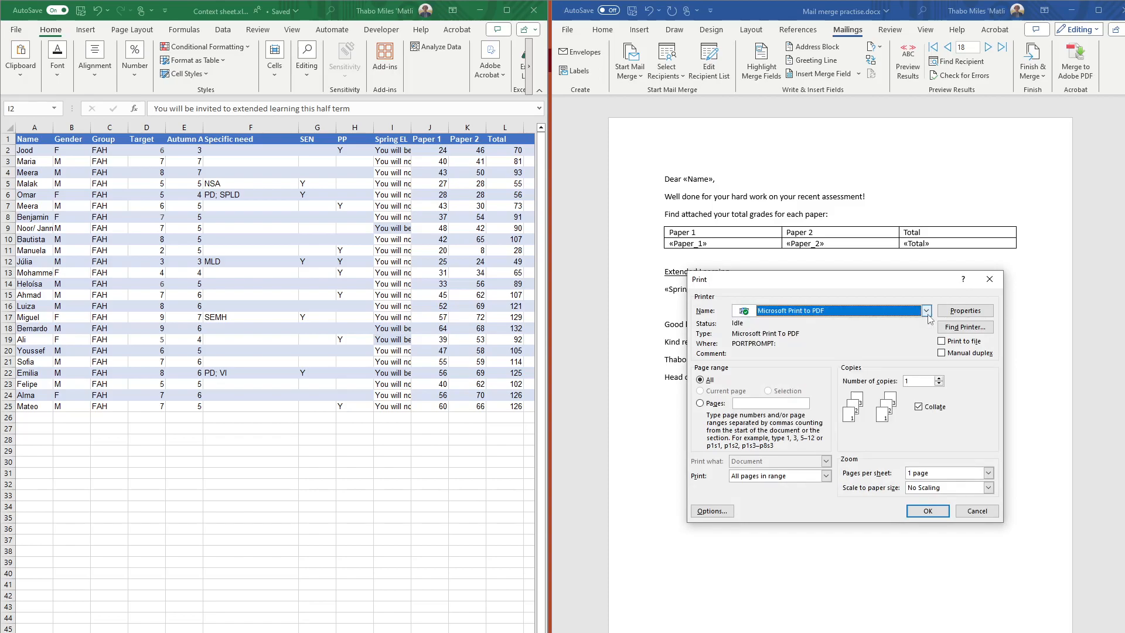
pyautogui.click(924, 515)
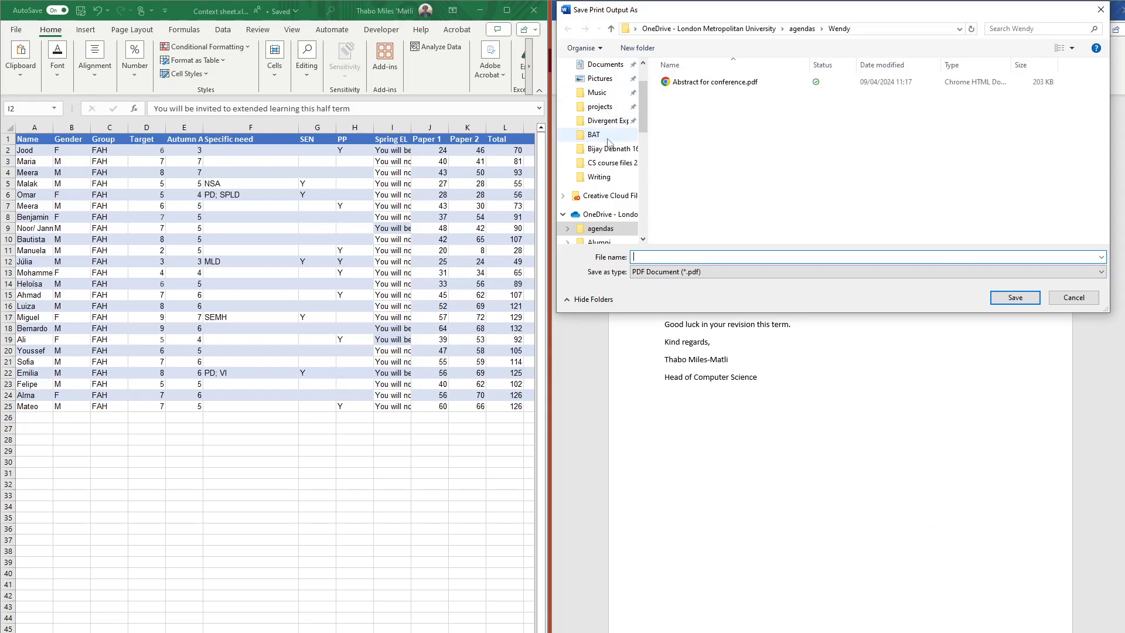
# Save the print output in the Documents folder as a PDF named "Extended Learning"
pyautogui.scroll(2, 603, 109)
pyautogui.click(612, 116)
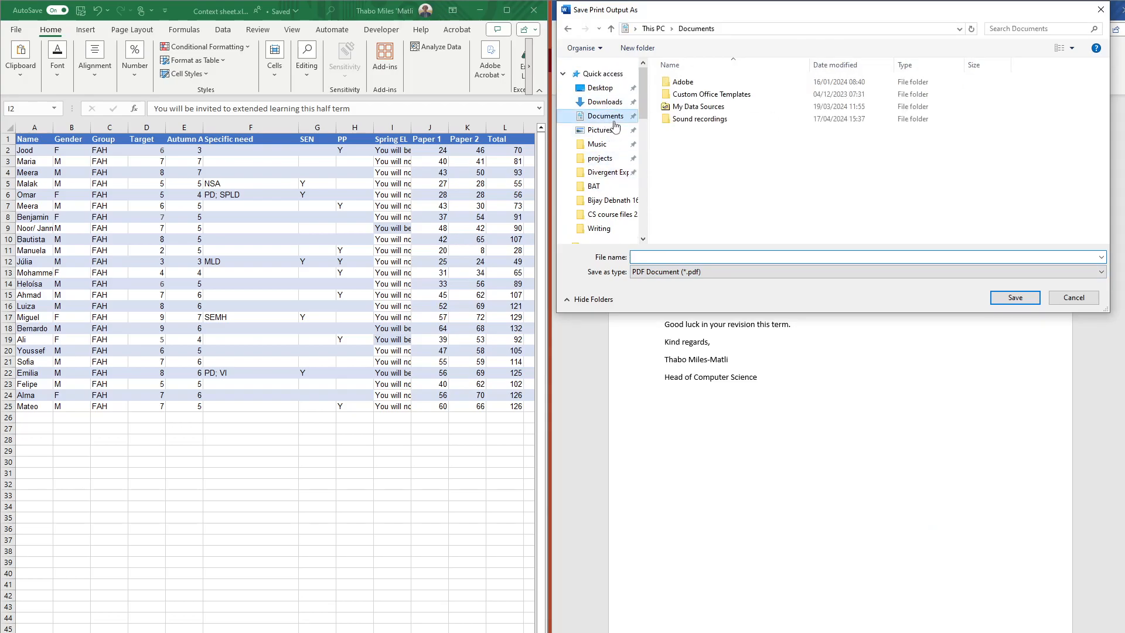
pyautogui.click(810, 258)
pyautogui.write('Extended Learning')
pyautogui.click(1002, 298)
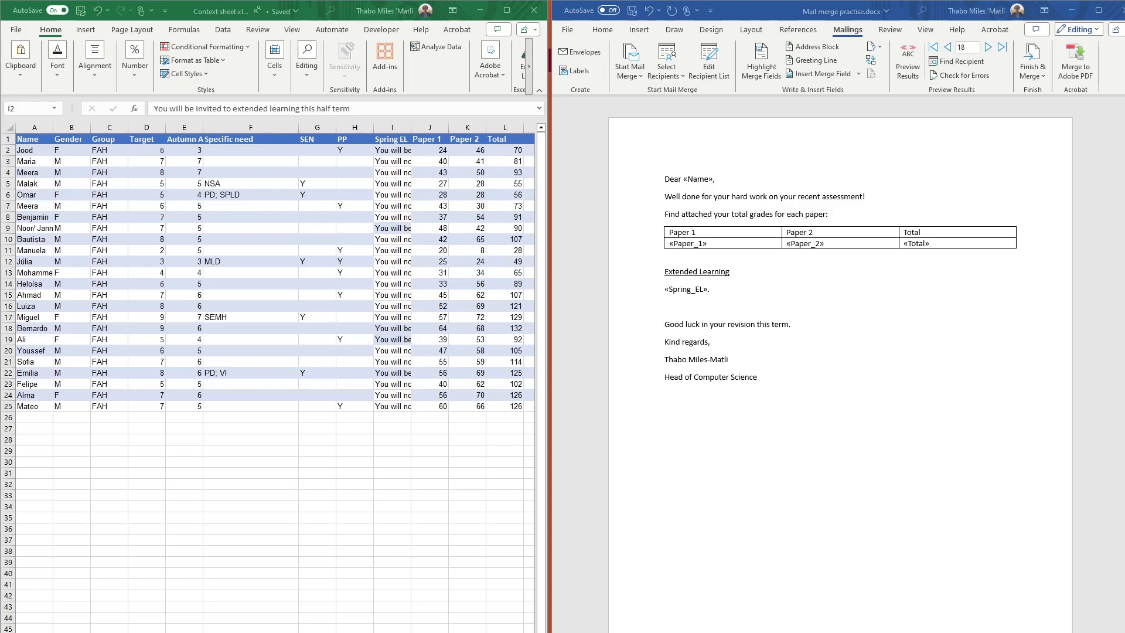
# Bring up the Extended Learning PDF in Chrome, widen its window and place it beside the context sheet
pyautogui.moveTo(281, 632); pyautogui.dragTo(607, 3)
pyautogui.moveTo(816, 5); pyautogui.dragTo(274, 43)
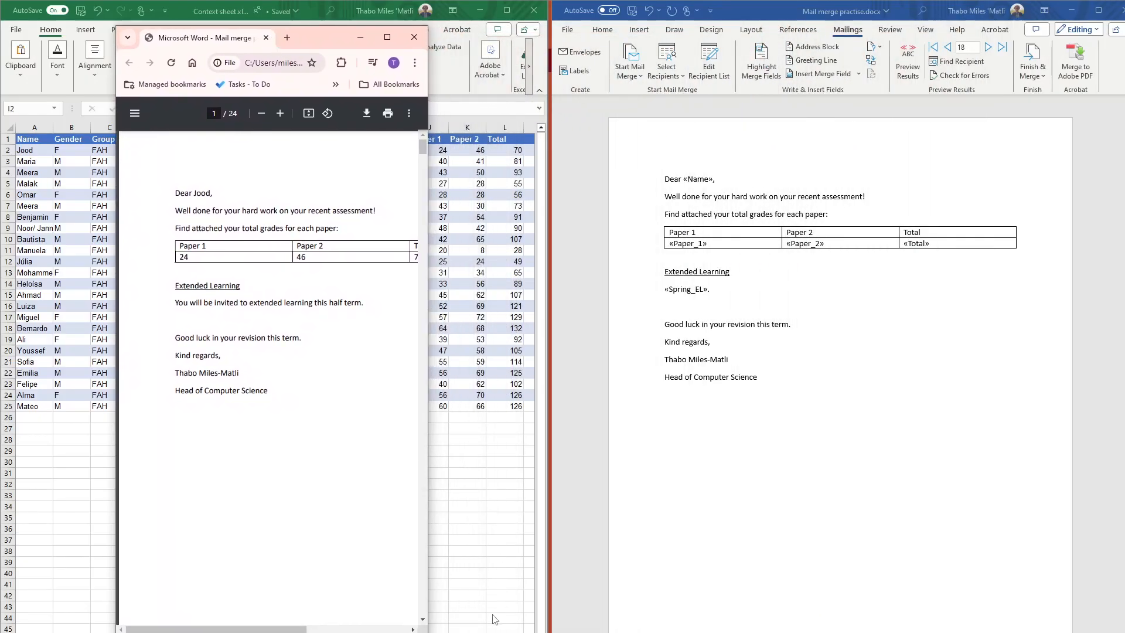
pyautogui.moveTo(425, 632); pyautogui.dragTo(673, 632)
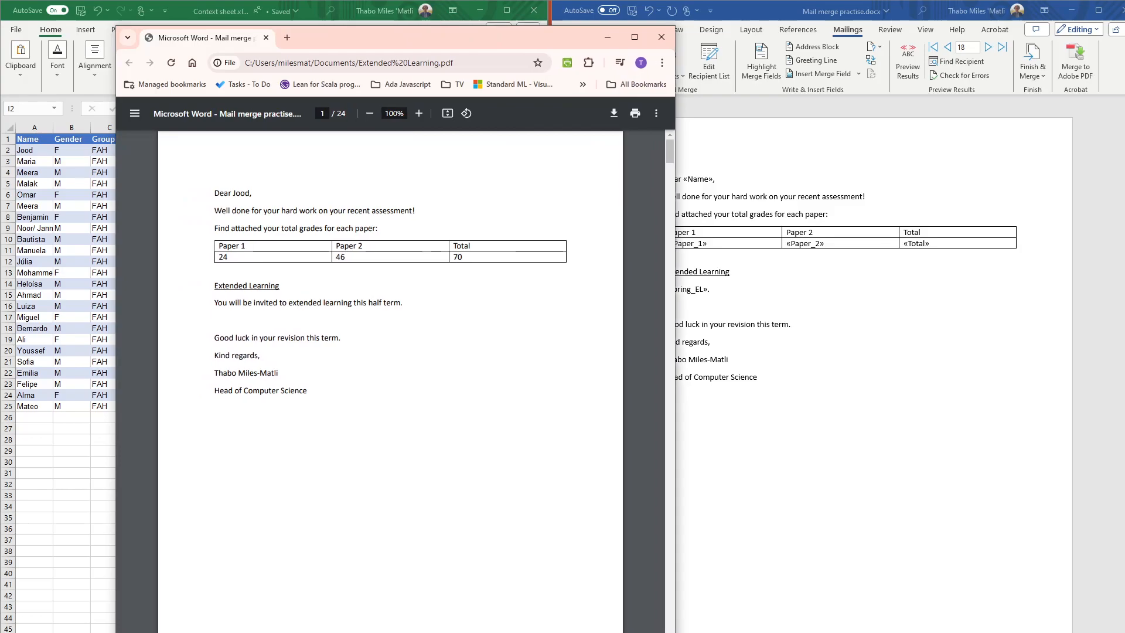
pyautogui.moveTo(480, 33); pyautogui.dragTo(1122, 94)
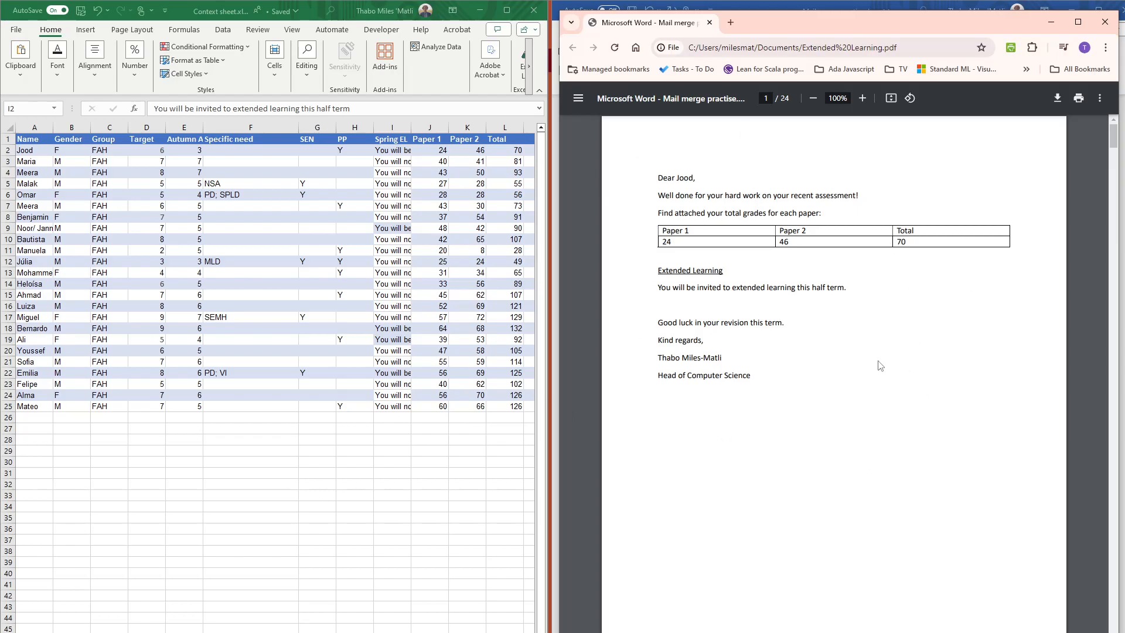
# Look through the merged letters in the PDF up to page 5, checking each pupil's grades and extended learning message
pyautogui.scroll(-10, 857, 352)
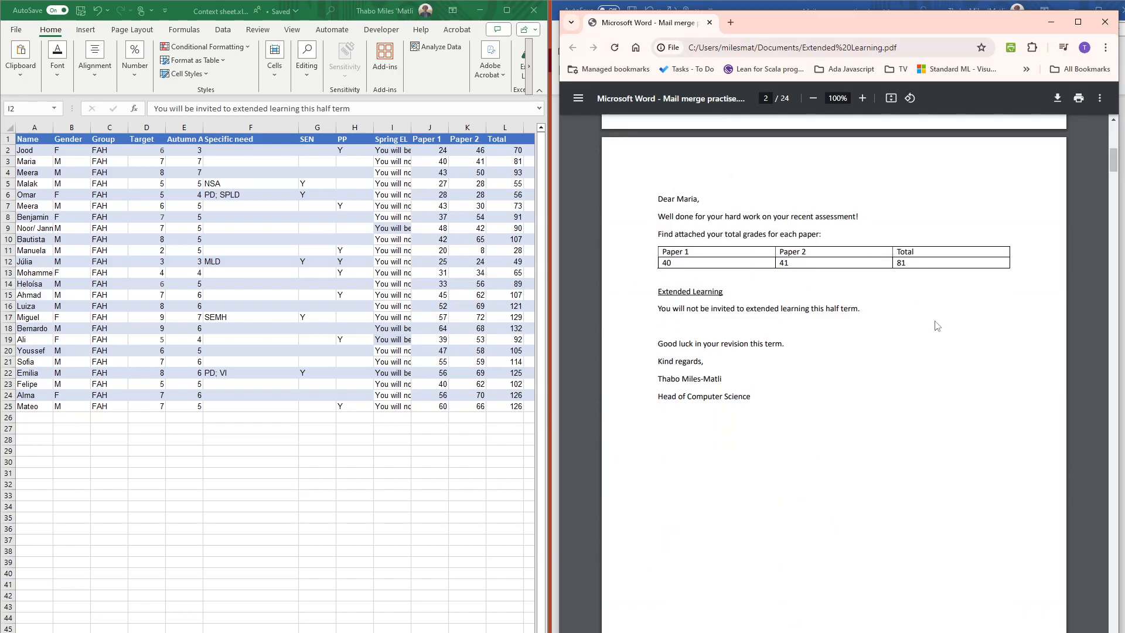
pyautogui.scroll(-9, 814, 471)
pyautogui.scroll(-12, 819, 464)
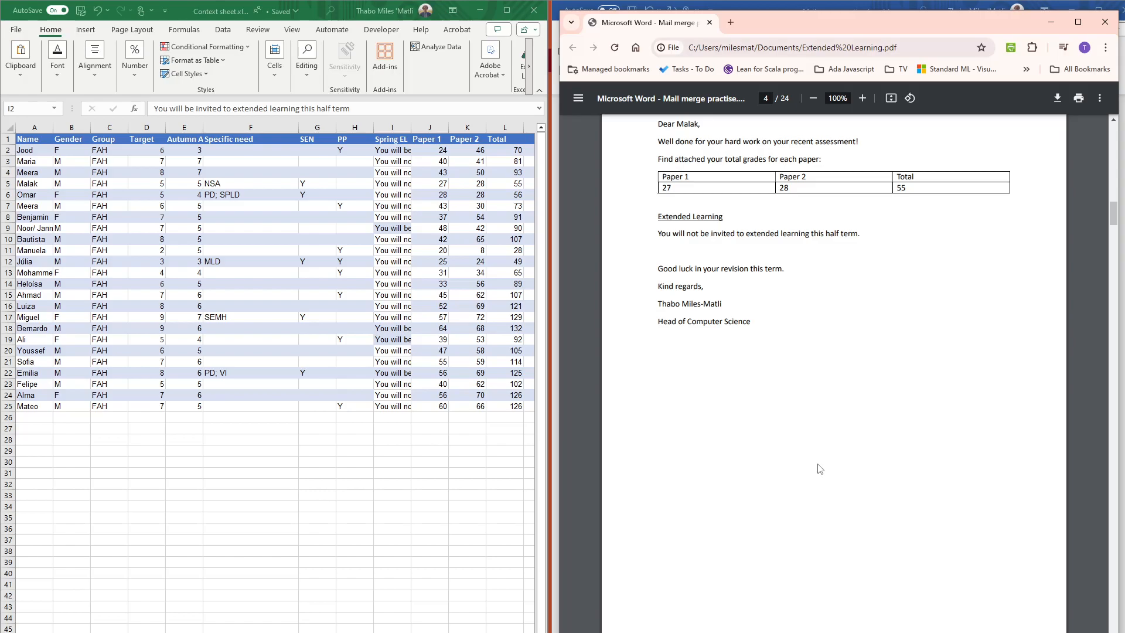
pyautogui.scroll(-10, 819, 469)
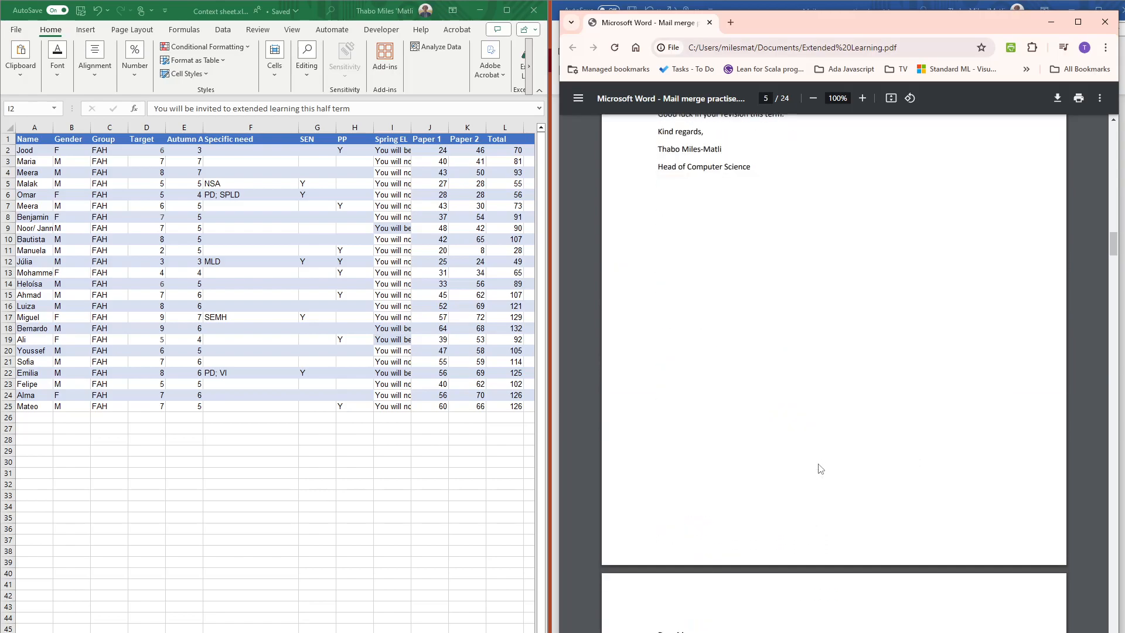